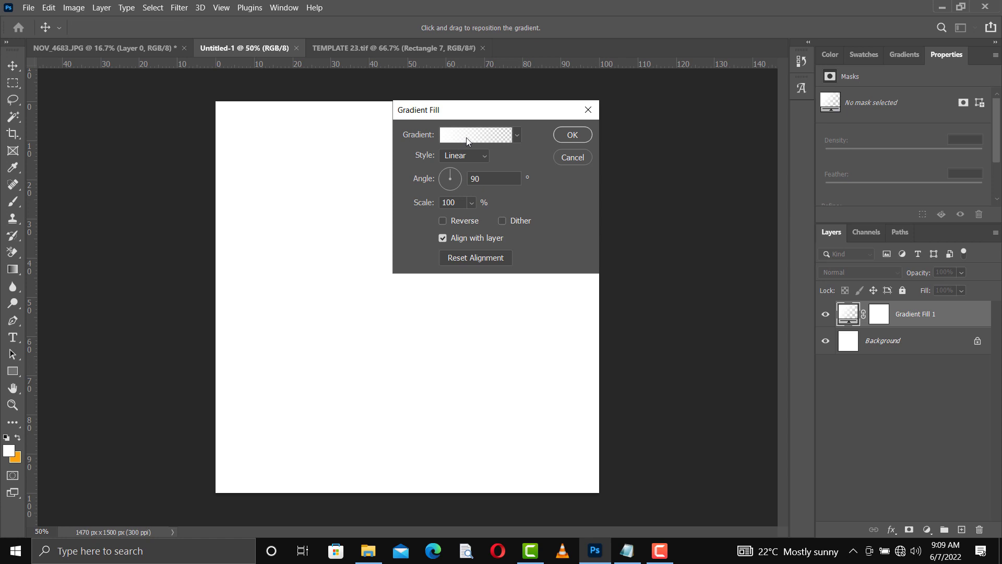
Step: Apply the Black, White gradient preset and open the Color Picker for its black stop
{"action": "left_click", "coordinate": [467, 136]}
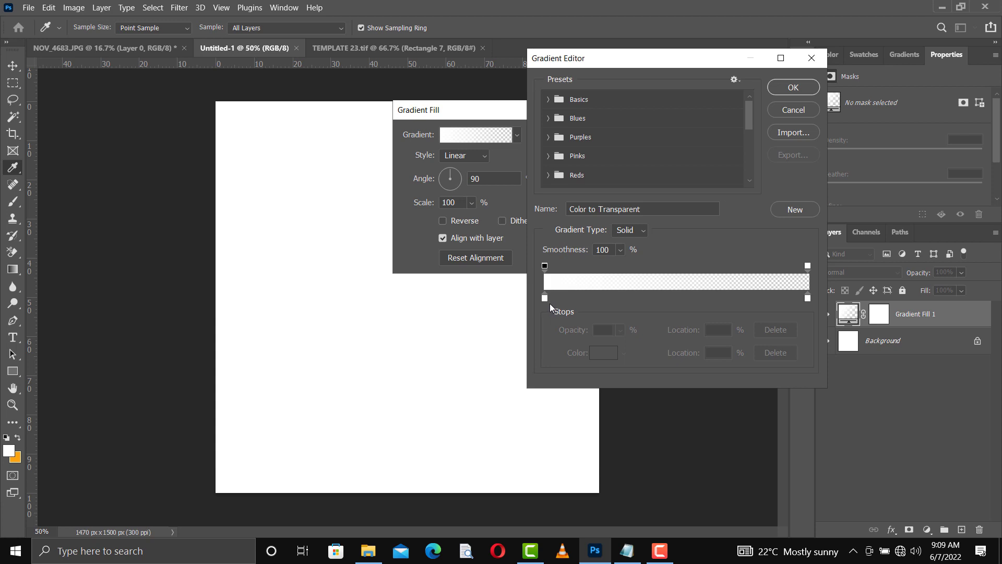
{"action": "left_click", "coordinate": [548, 100]}
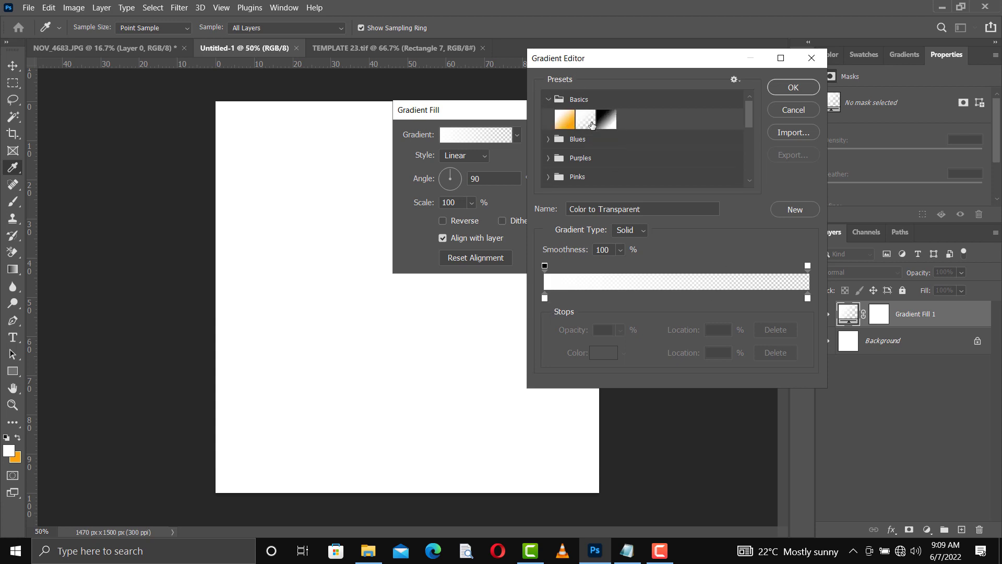
{"action": "left_click", "coordinate": [600, 124]}
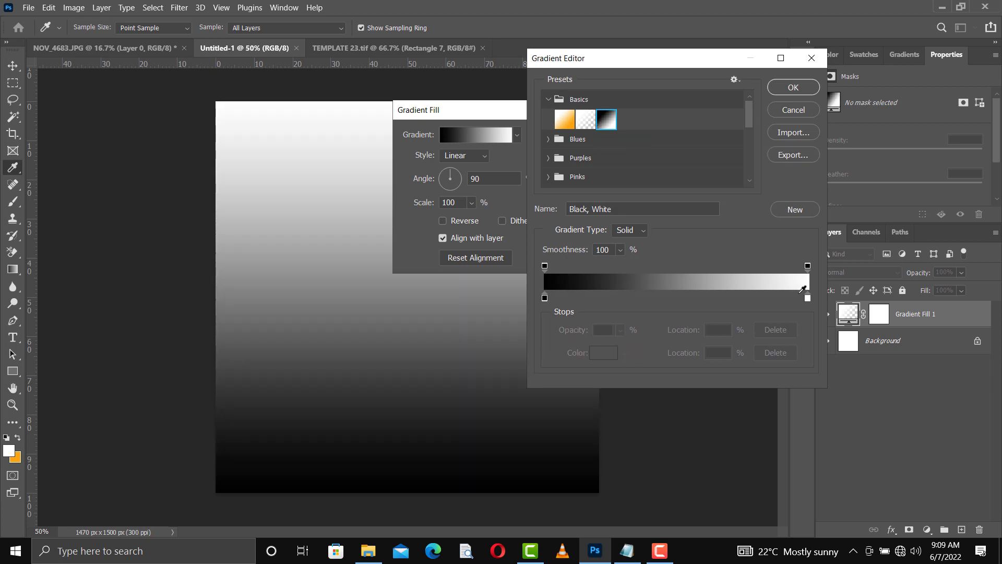
{"action": "left_click", "coordinate": [544, 298]}
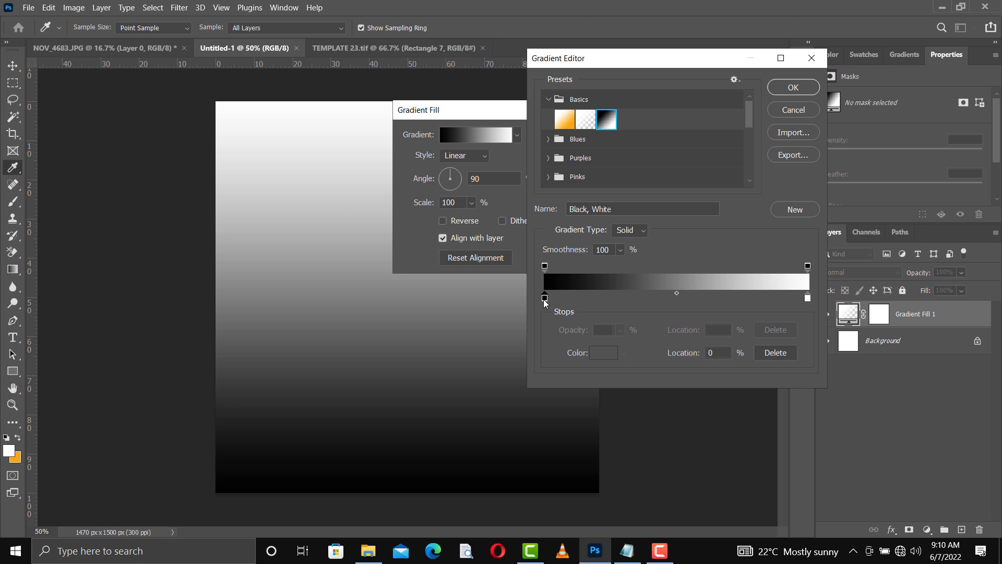
{"action": "double_click", "coordinate": [545, 299]}
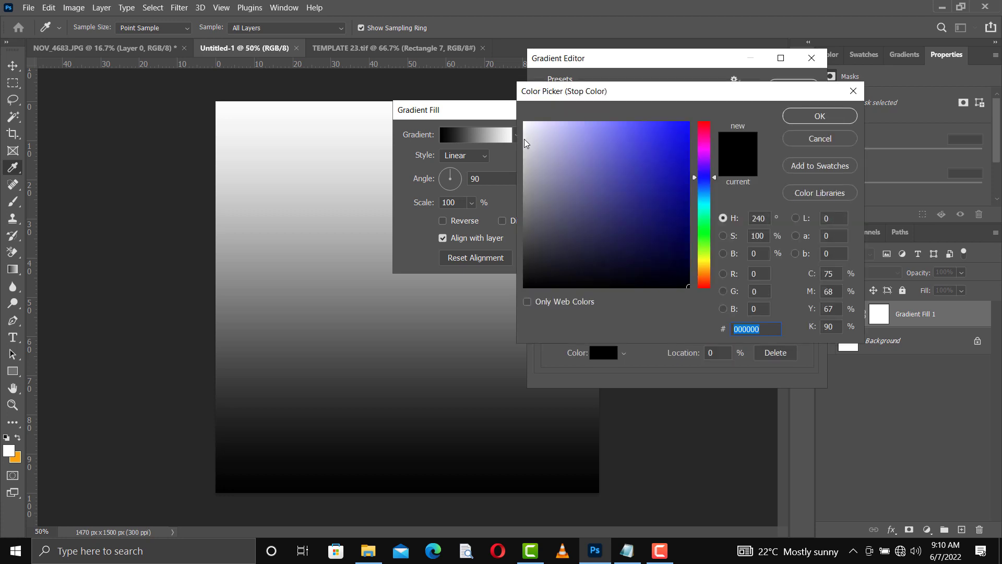
Step: Set the gradient's left stop to light grey #d4d4d5, keep the right stop white, and accept
{"action": "left_click", "coordinate": [524, 143]}
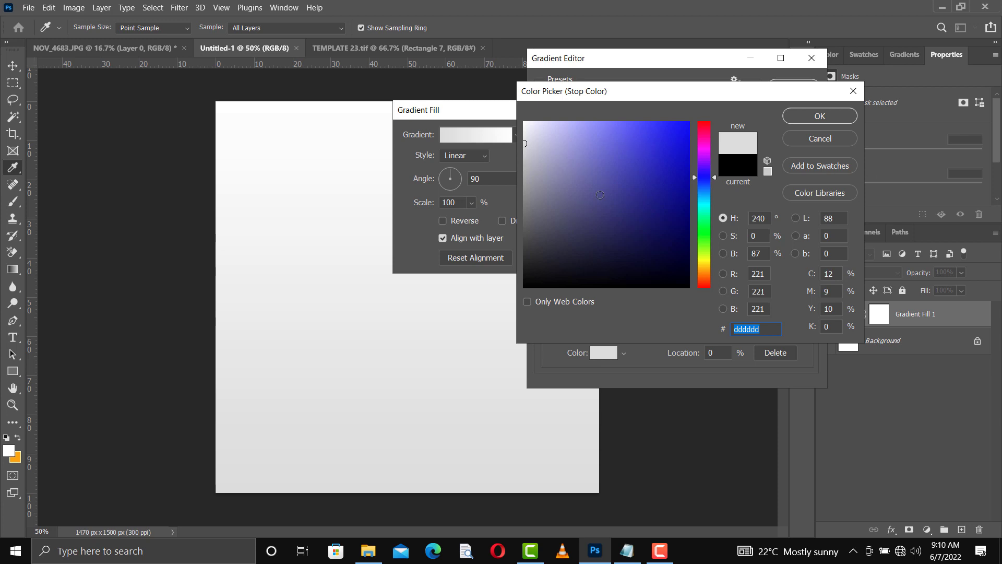
{"action": "left_click", "coordinate": [524, 148]}
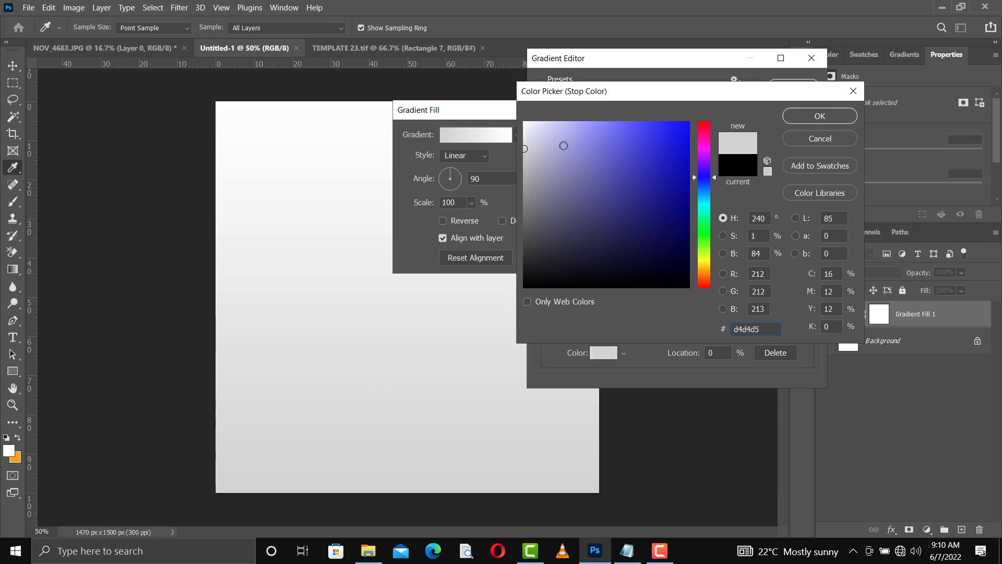
{"action": "left_click", "coordinate": [838, 116]}
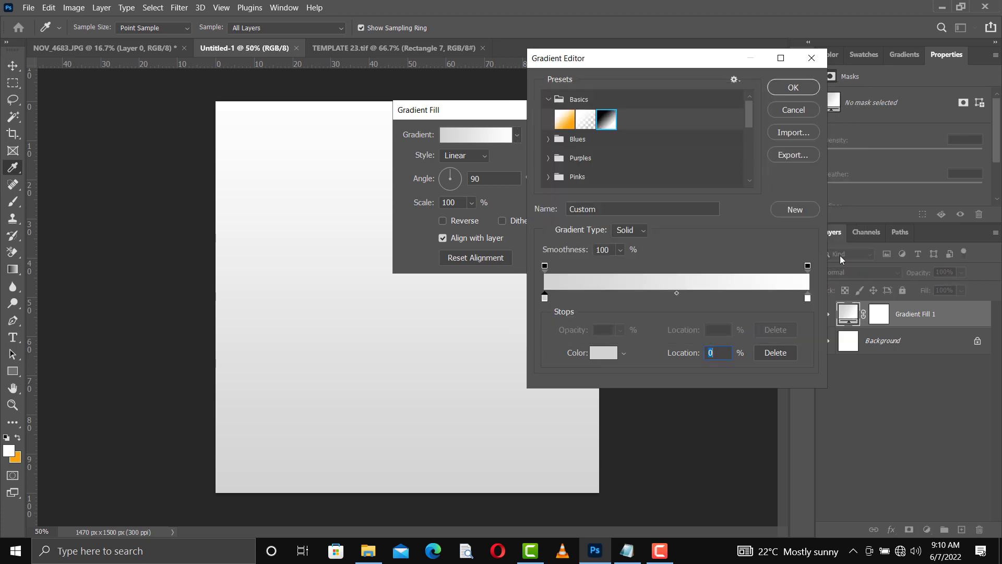
{"action": "left_click", "coordinate": [808, 298]}
{"action": "double_click", "coordinate": [809, 299]}
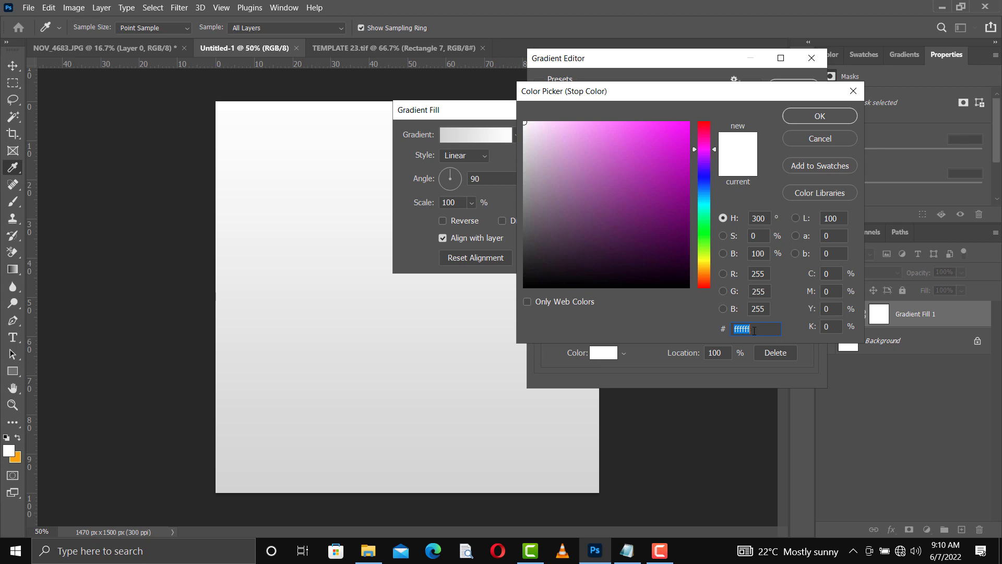
{"action": "left_click", "coordinate": [816, 123]}
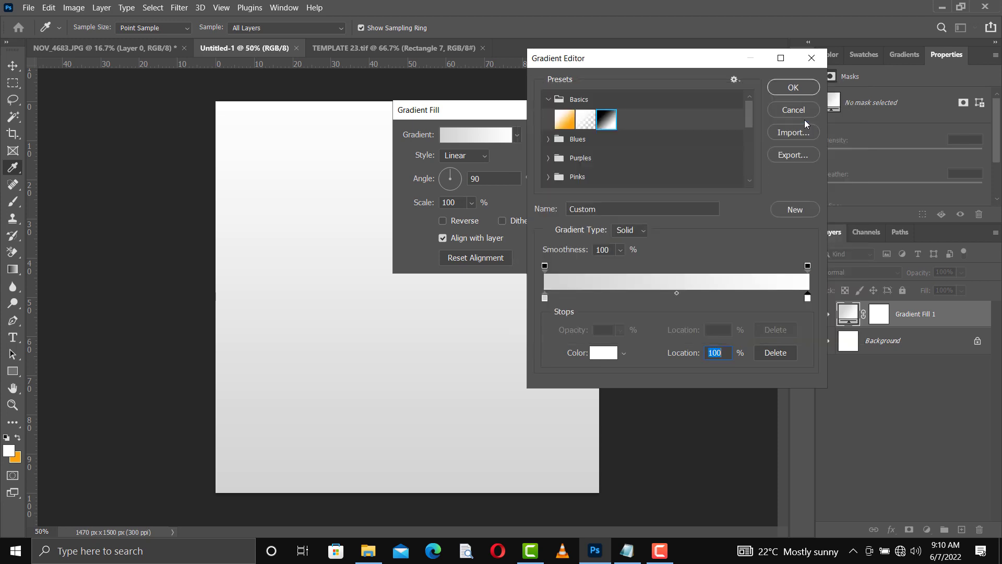
{"action": "left_click", "coordinate": [793, 88]}
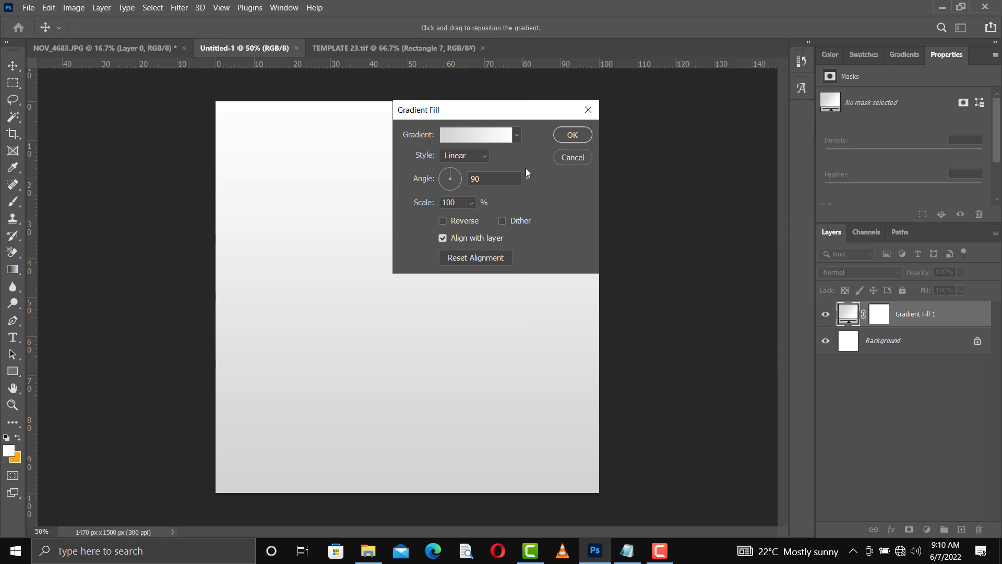
Step: Set the gradient fill to Radial, Reverse, 166% scale, and apply it
{"action": "left_click", "coordinate": [479, 157]}
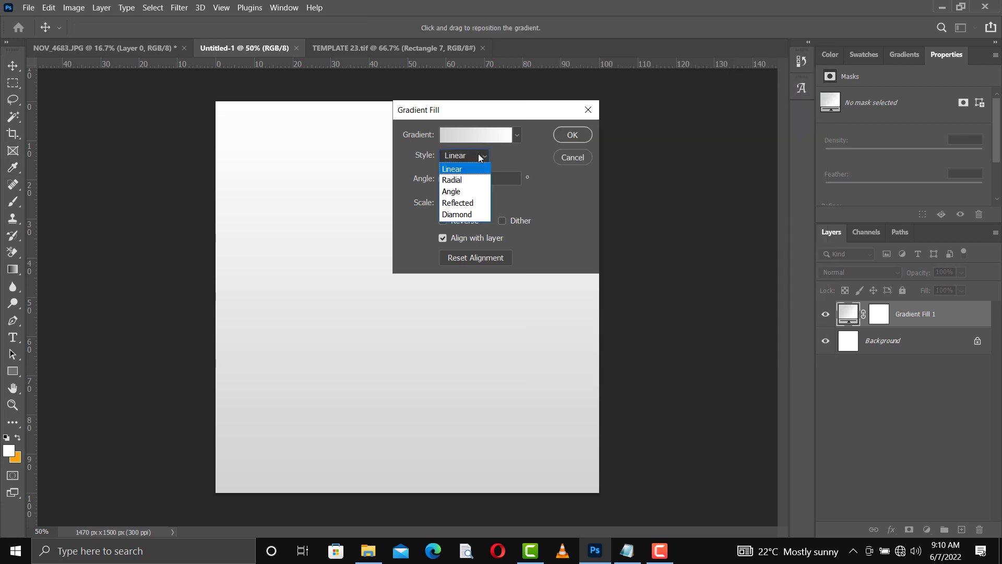
{"action": "left_click", "coordinate": [452, 180]}
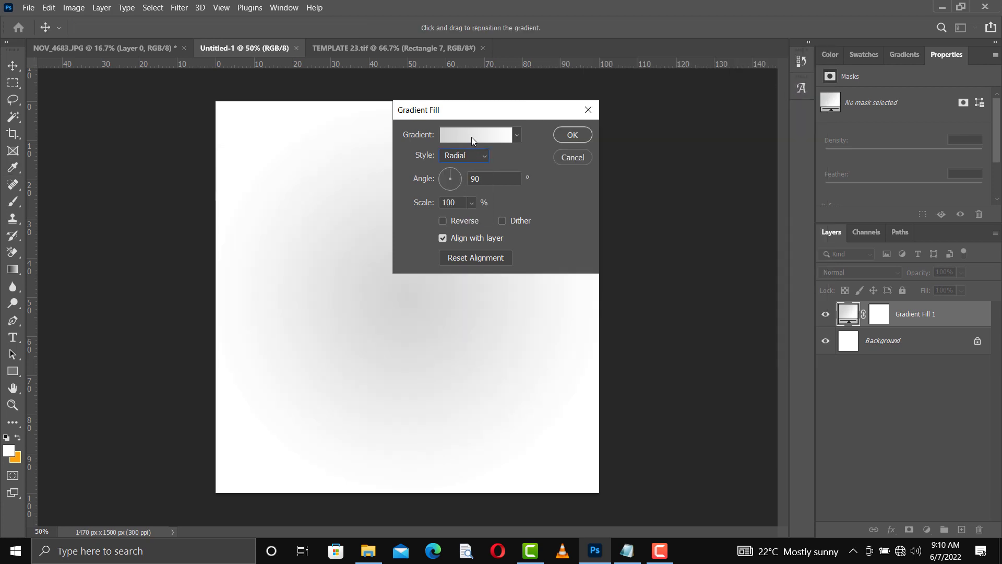
{"action": "left_click_drag", "start_coordinate": [489, 111], "coordinate": [673, 140]}
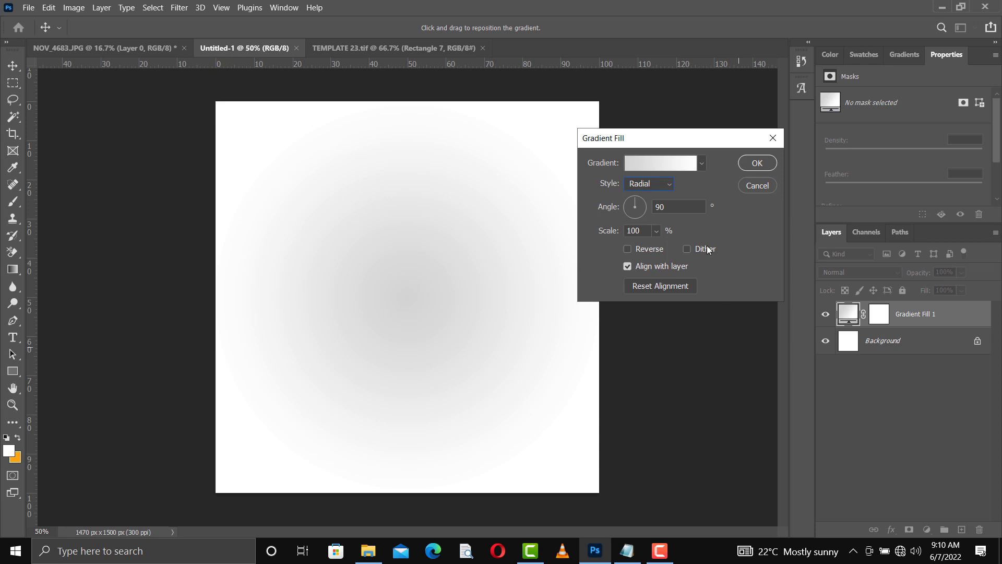
{"action": "left_click", "coordinate": [627, 249]}
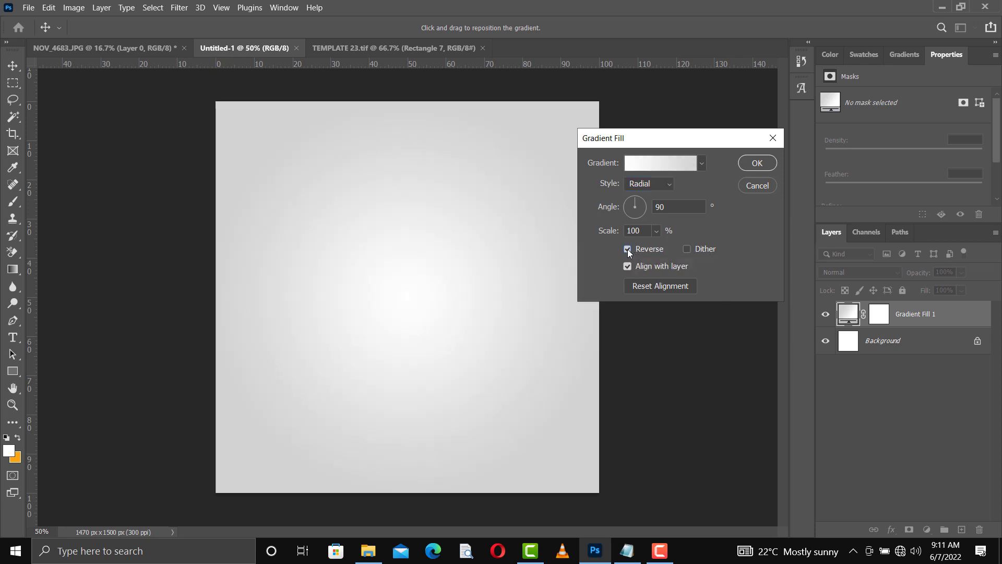
{"action": "left_click", "coordinate": [656, 231]}
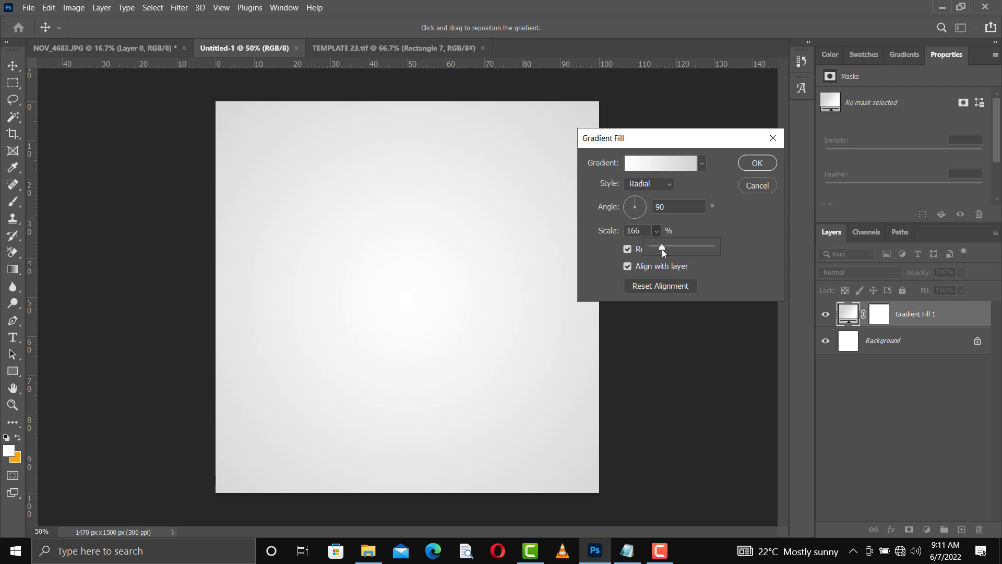
{"action": "left_click", "coordinate": [766, 164]}
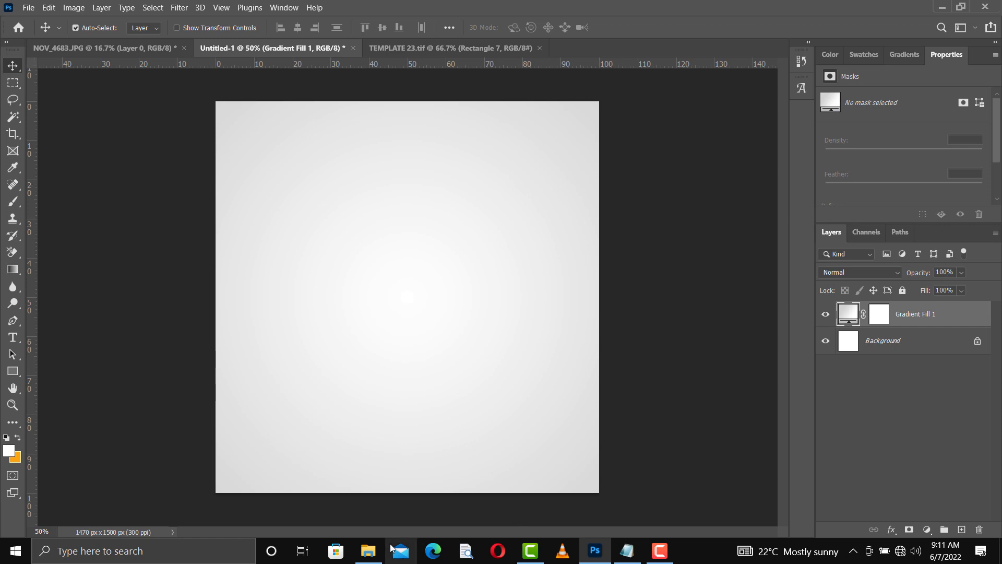
{"action": "left_click", "coordinate": [374, 552]}
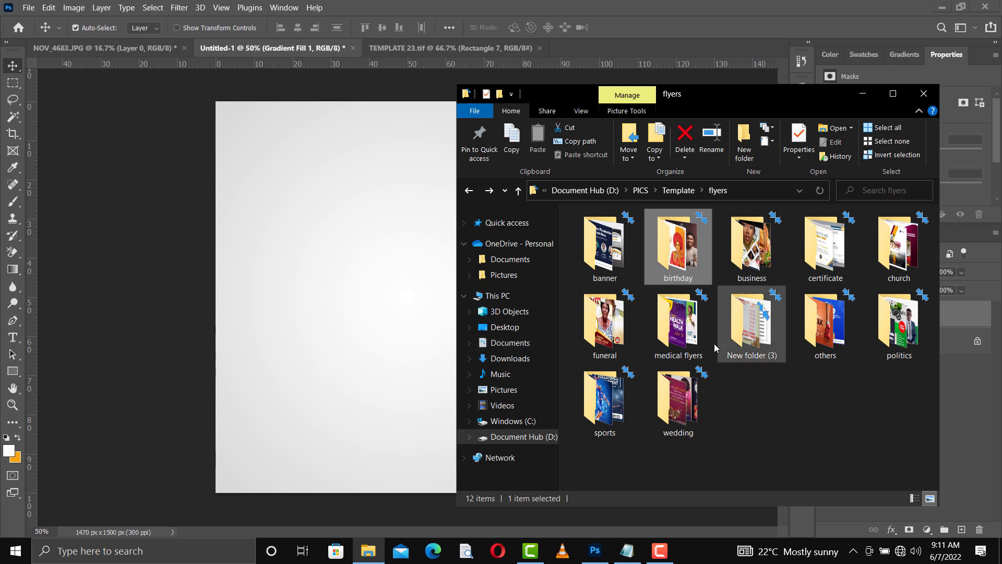
Step: Drag the grace 1 photo from the Desktop onto the flyer and commit its placement
{"action": "left_click", "coordinate": [502, 328]}
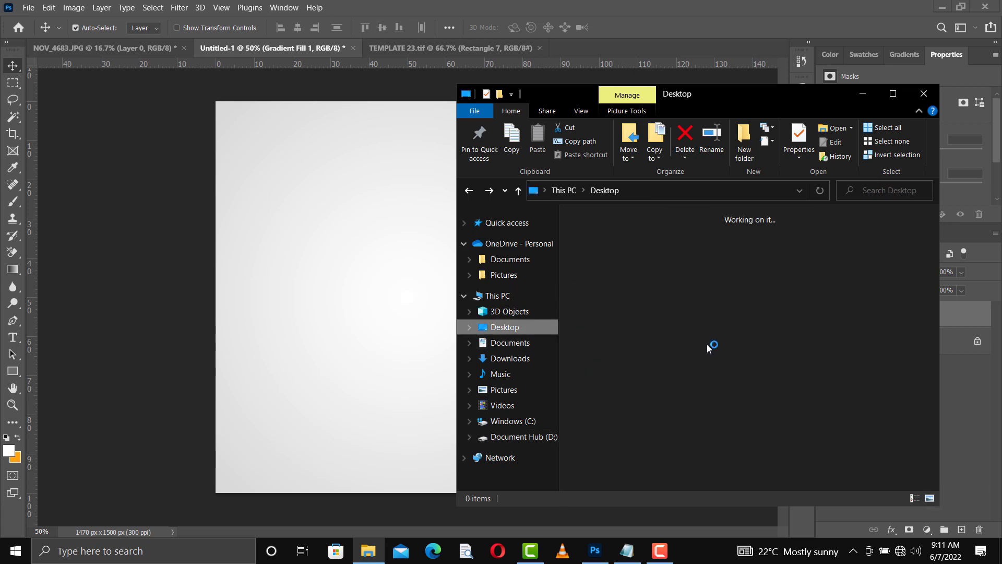
{"action": "scroll", "coordinate": [732, 361], "scroll_direction": "down", "scroll_amount": 4}
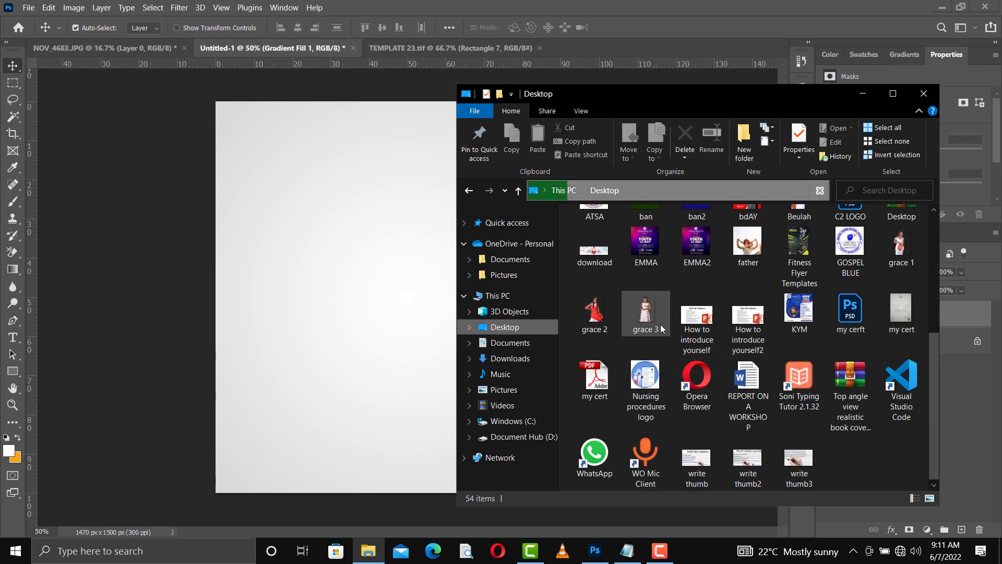
{"action": "left_click_drag", "start_coordinate": [903, 253], "coordinate": [468, 298]}
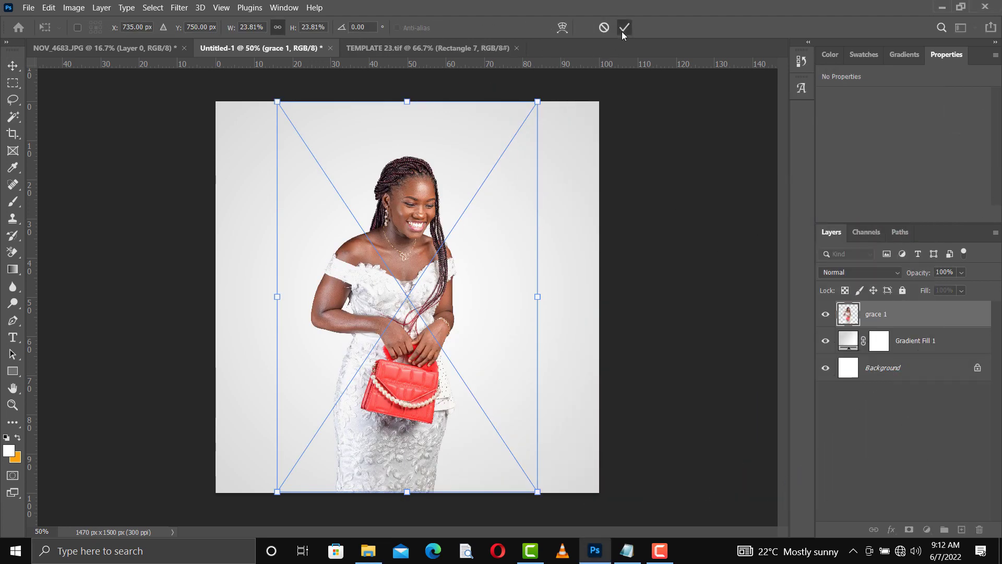
{"action": "left_click", "coordinate": [623, 28]}
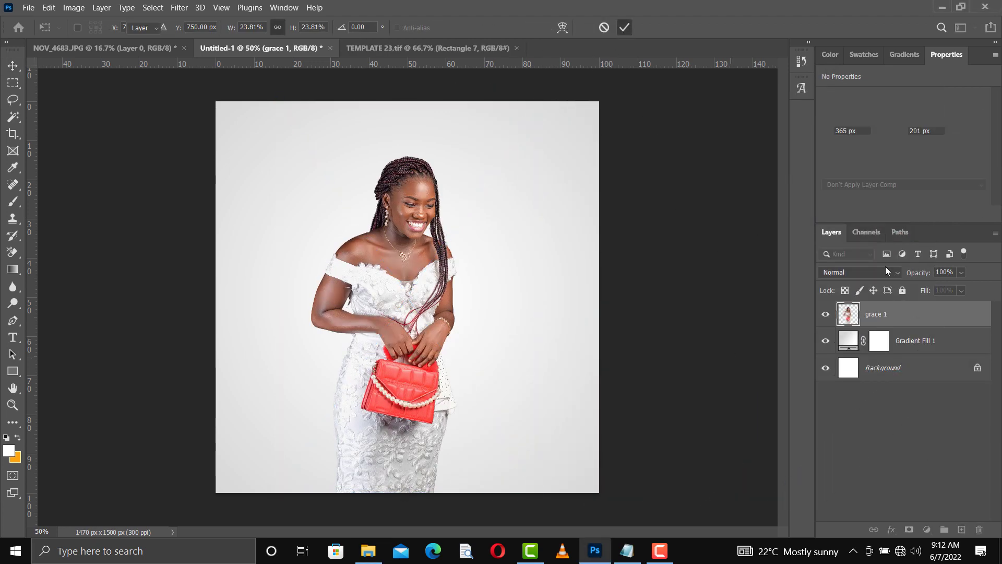
Step: Set grace 1 to Luminosity blending, enlarge it to 680 × 1578 px, and move it left
{"action": "left_click", "coordinate": [853, 271]}
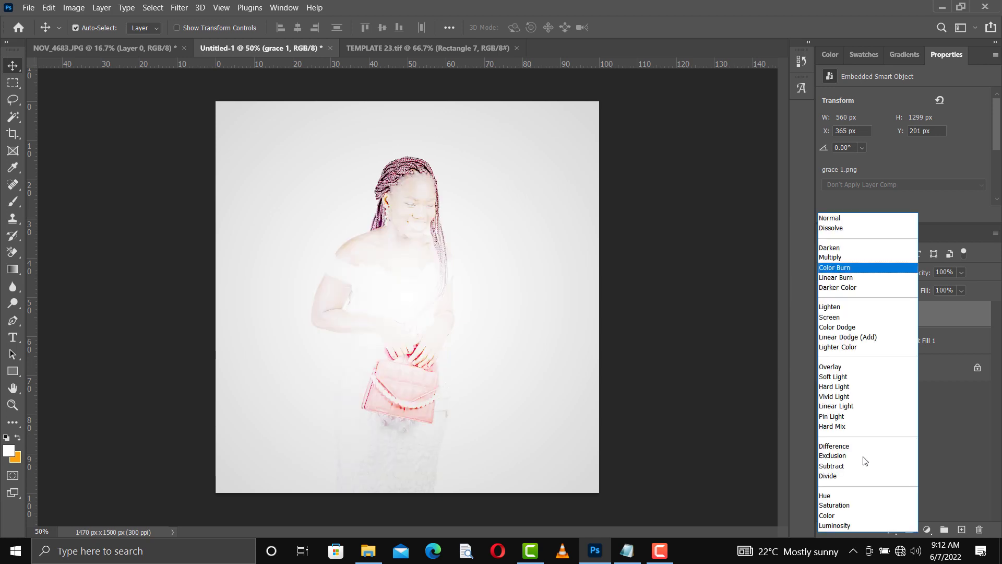
{"action": "left_click", "coordinate": [839, 526]}
{"action": "left_click_drag", "start_coordinate": [408, 314], "coordinate": [324, 321]}
{"action": "key", "text": "ctrl+t"}
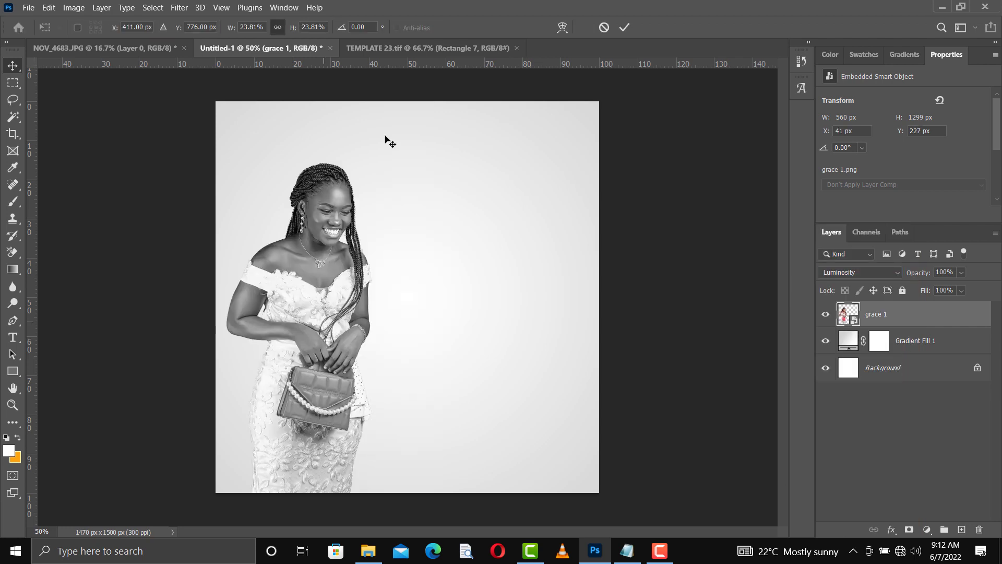
{"action": "left_click_drag", "start_coordinate": [453, 302], "coordinate": [487, 312]}
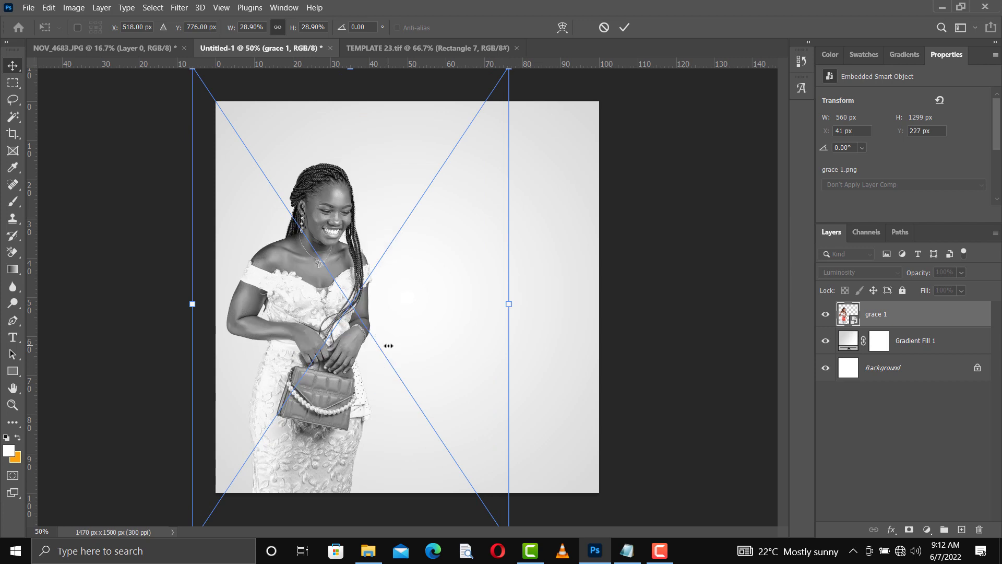
{"action": "left_click_drag", "start_coordinate": [342, 366], "coordinate": [317, 364]}
{"action": "key", "text": "Return"}
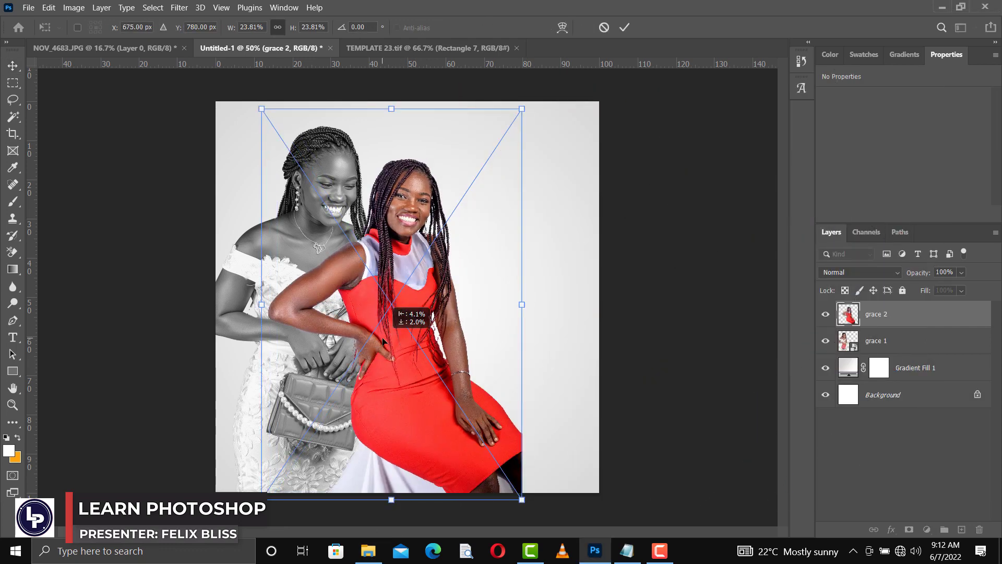
Step: Scale the grace 2 cutout to 935 × 1269 px at lower right, then select grace 1
{"action": "left_click_drag", "start_coordinate": [379, 360], "coordinate": [491, 337]}
{"action": "left_click_drag", "start_coordinate": [457, 293], "coordinate": [498, 293]}
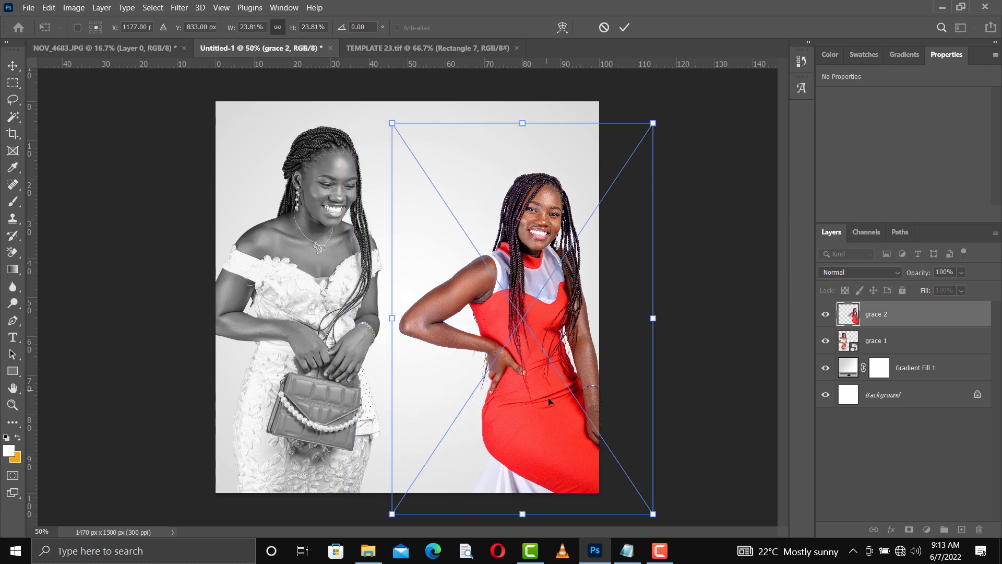
{"action": "left_click_drag", "start_coordinate": [543, 402], "coordinate": [504, 408]}
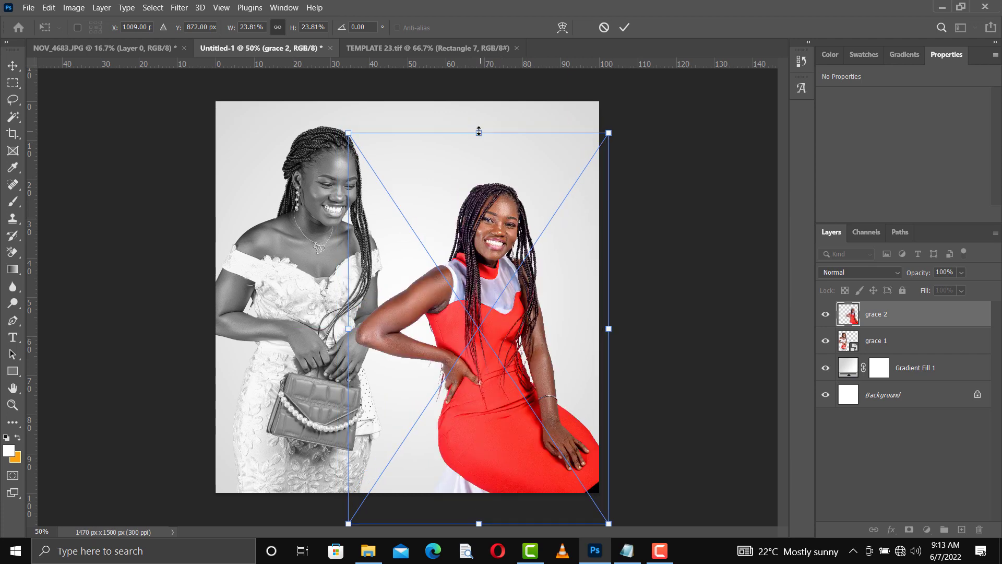
{"action": "left_click_drag", "start_coordinate": [478, 131], "coordinate": [479, 146]}
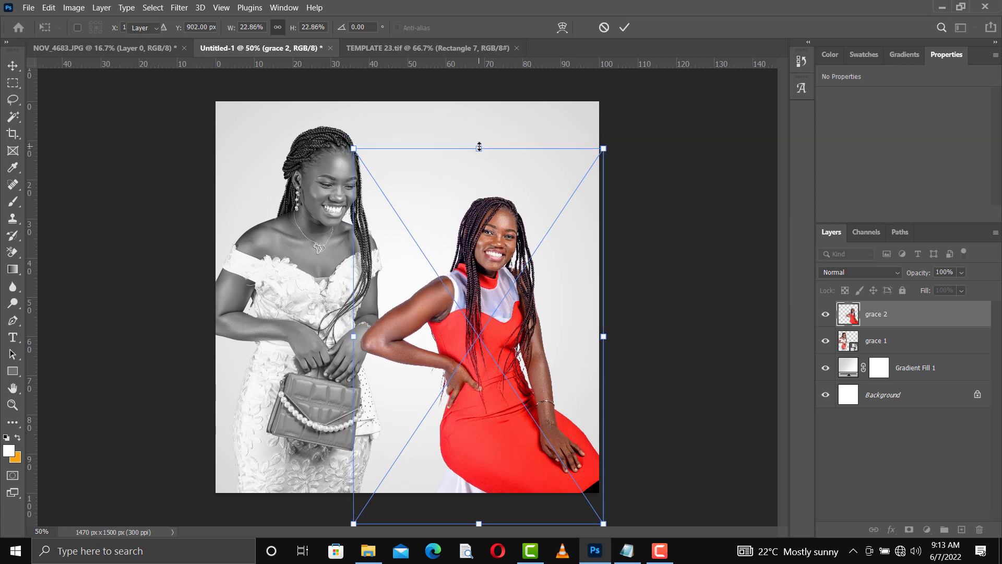
{"action": "key", "text": "Return"}
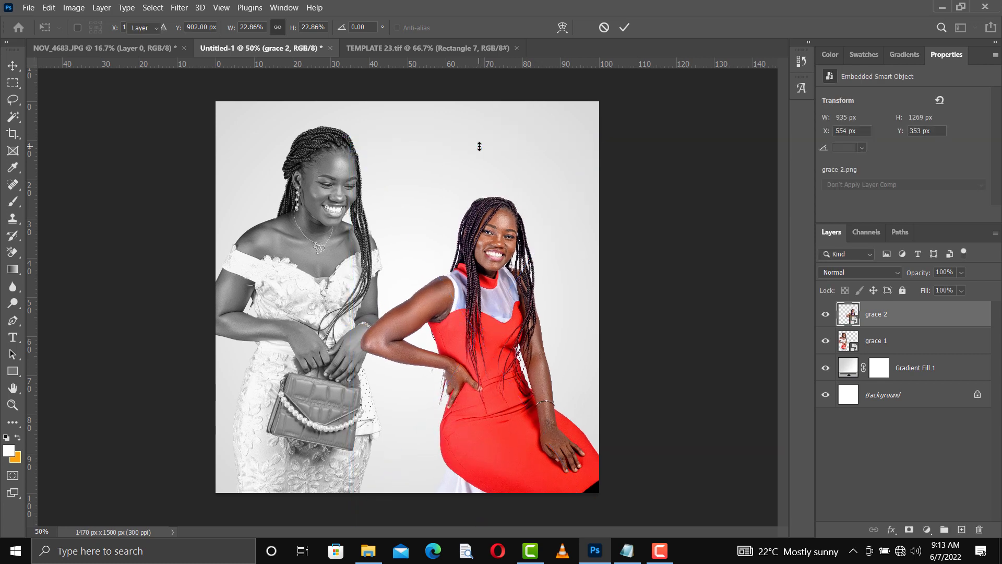
{"action": "key", "text": "alt+bracketleft"}
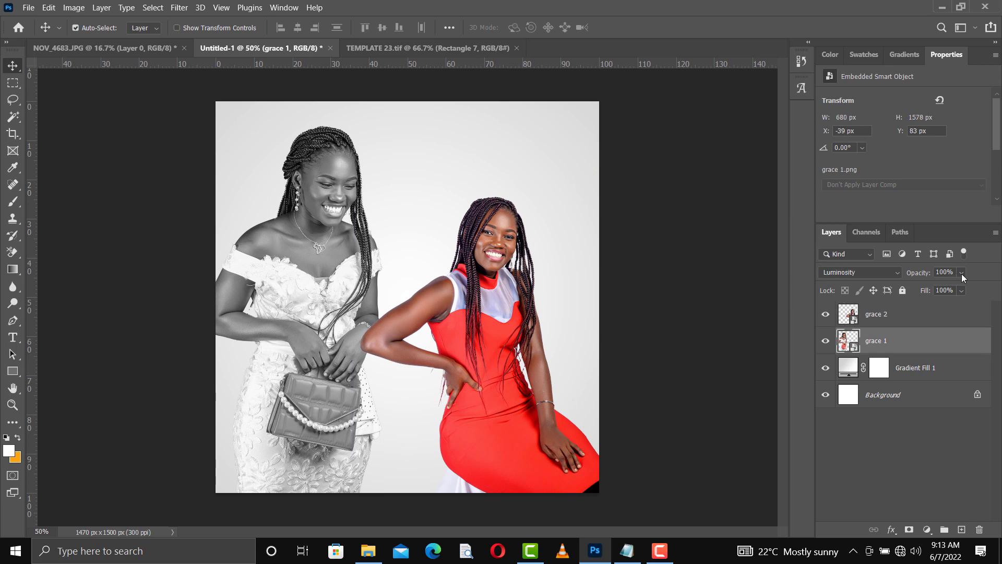
Step: Fade the grace 1 portrait to 10% opacity and nudge the red-dress model right
{"action": "left_click", "coordinate": [961, 272]}
{"action": "left_click", "coordinate": [922, 286]}
{"action": "left_click_drag", "start_coordinate": [945, 272], "coordinate": [929, 276]}
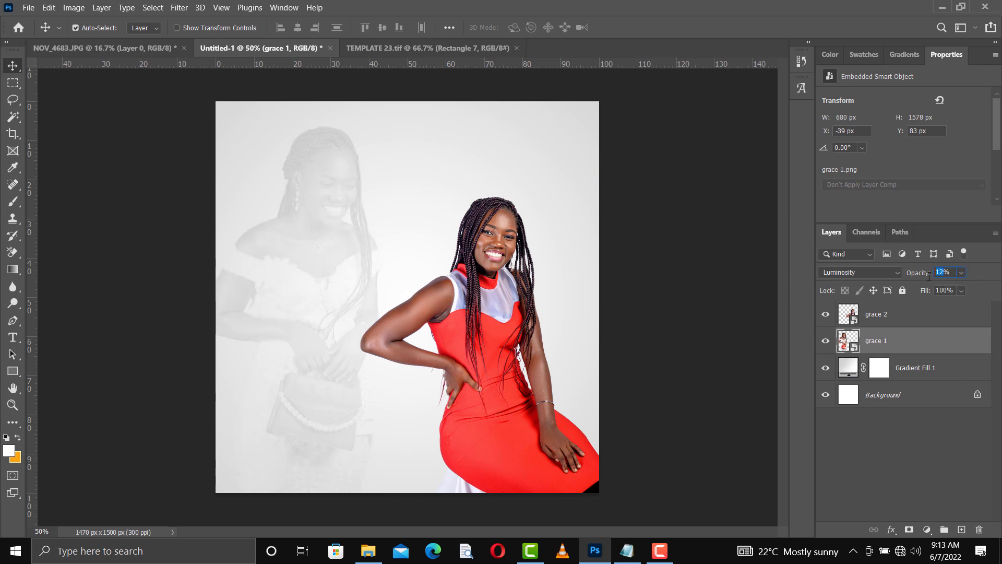
{"action": "type", "text": "20"}
{"action": "key", "text": "Return"}
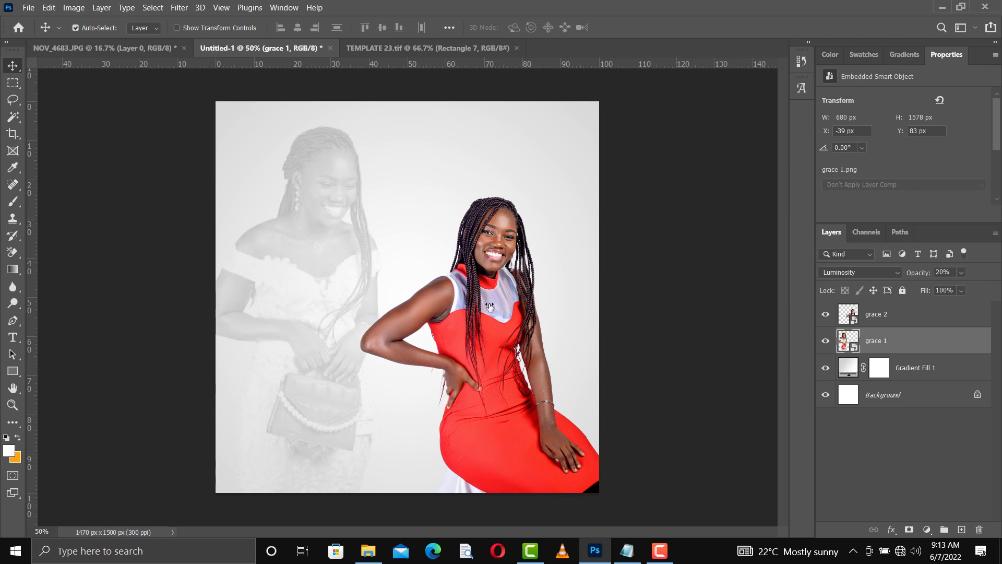
{"action": "left_click_drag", "start_coordinate": [492, 348], "coordinate": [503, 347]}
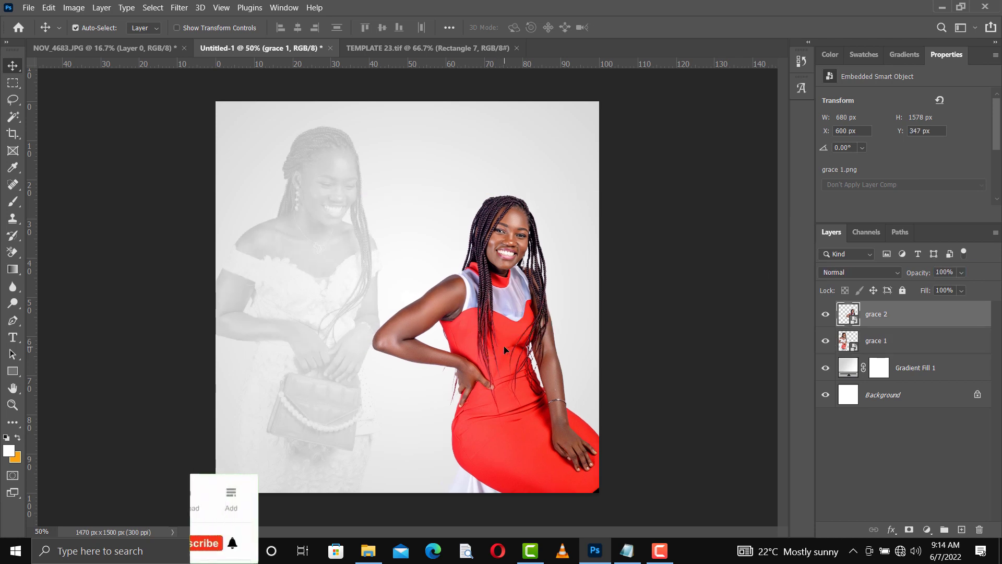
{"action": "left_click", "coordinate": [330, 180]}
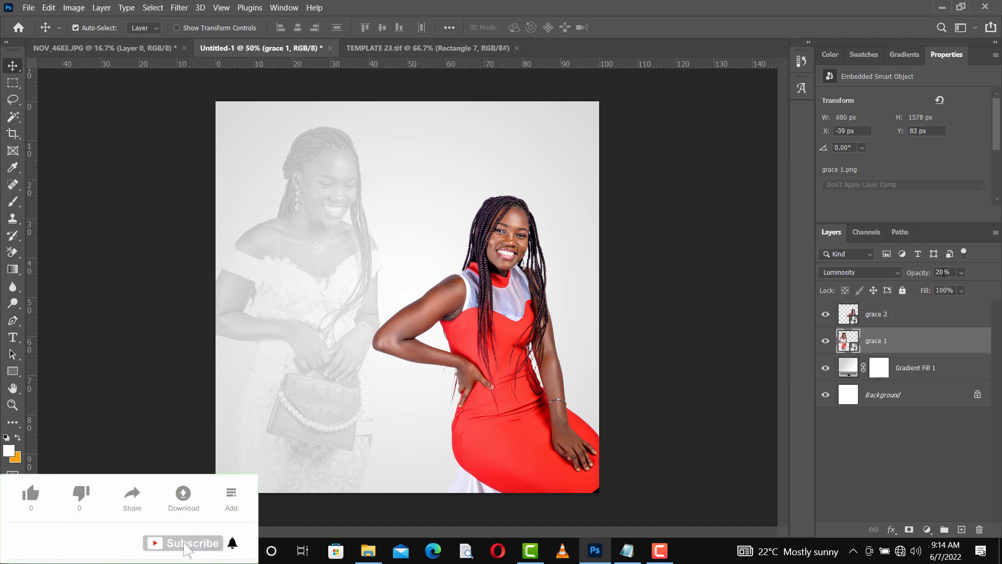
{"action": "left_click_drag", "start_coordinate": [944, 272], "coordinate": [932, 275]}
{"action": "type", "text": "10"}
{"action": "key", "text": "Return"}
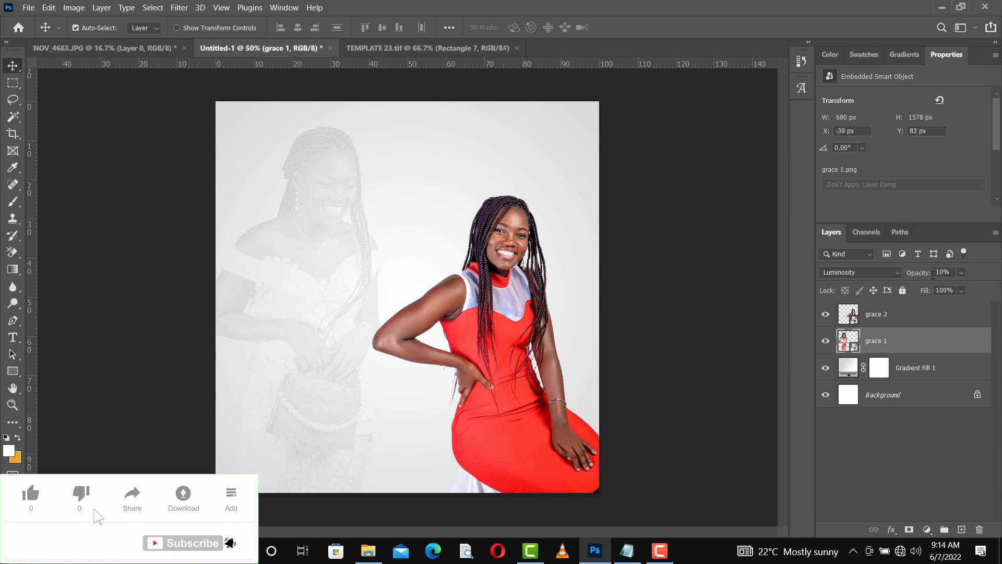
Step: Enlarge the grace 1 portrait to about 41%, then move the red-dress model slightly down
{"action": "left_click_drag", "start_coordinate": [516, 396], "coordinate": [507, 399]}
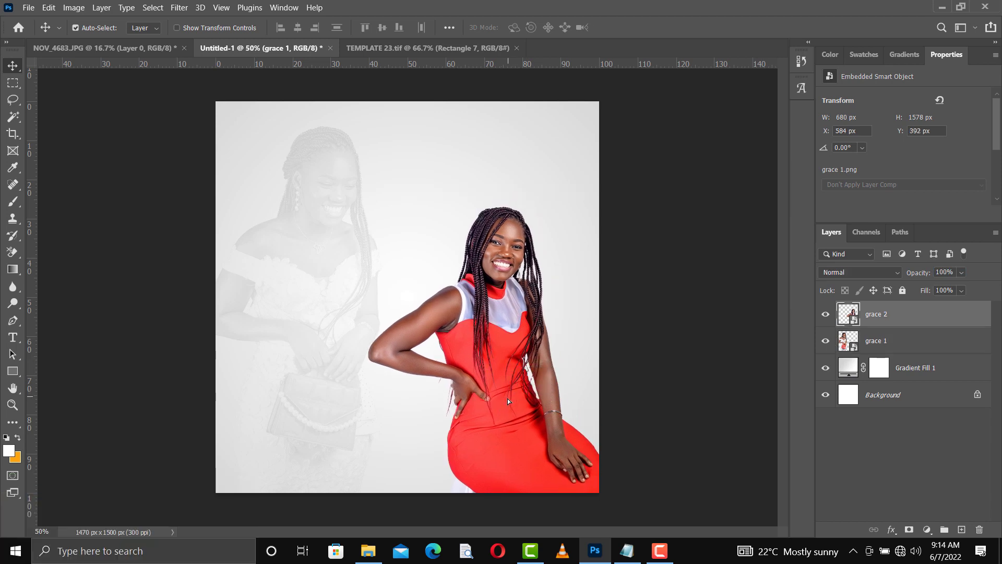
{"action": "key", "text": "ctrl+z"}
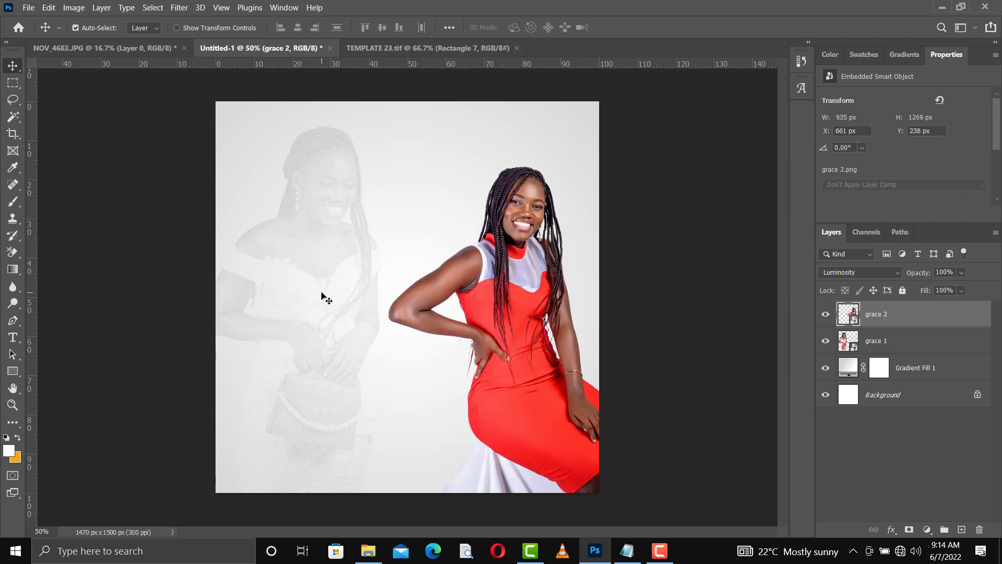
{"action": "left_click", "coordinate": [324, 292]}
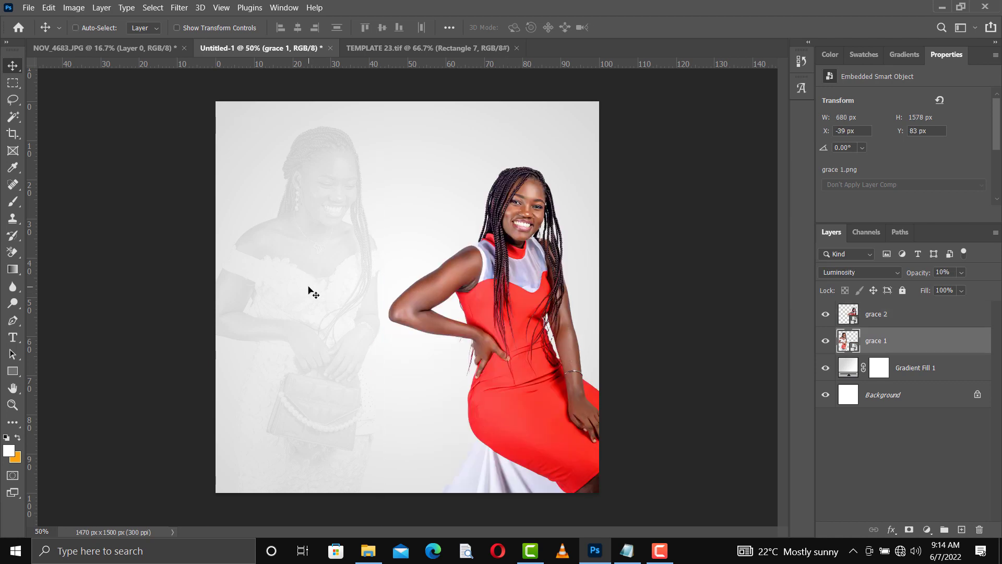
{"action": "key", "text": "ctrl+t"}
{"action": "left_click_drag", "start_coordinate": [480, 297], "coordinate": [590, 320]}
{"action": "left_click_drag", "start_coordinate": [409, 223], "coordinate": [432, 223]}
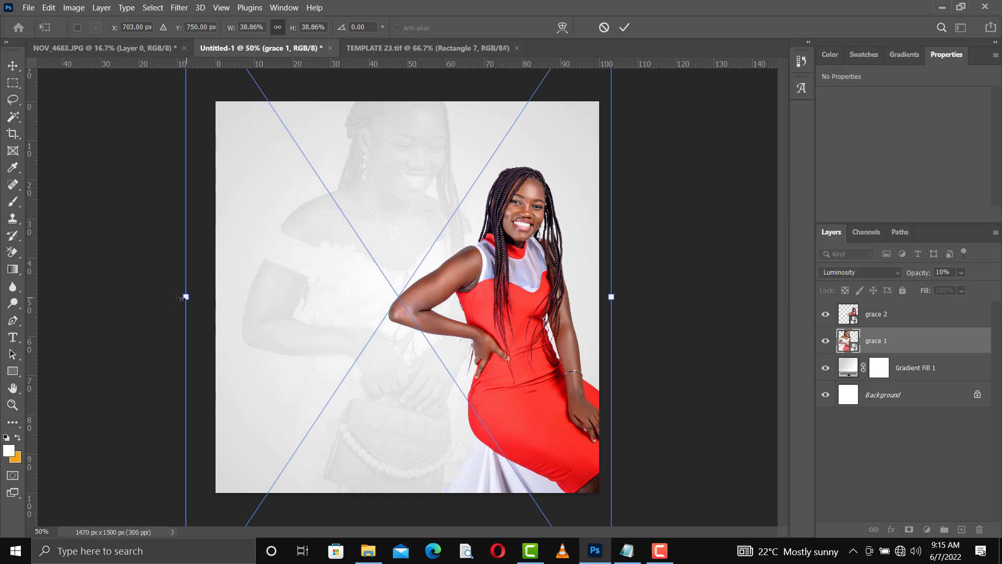
{"action": "left_click_drag", "start_coordinate": [180, 299], "coordinate": [163, 302]}
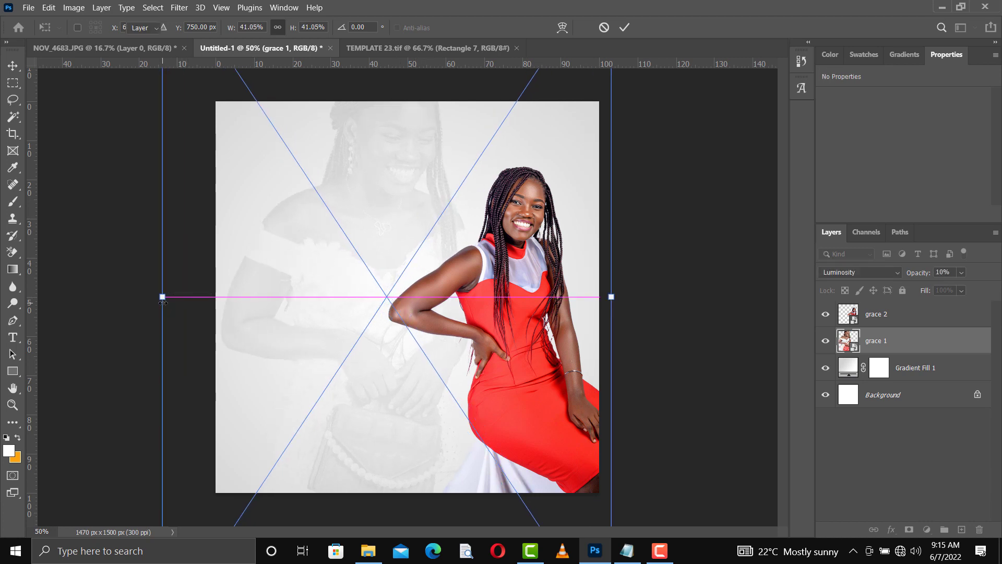
{"action": "key", "text": "Return"}
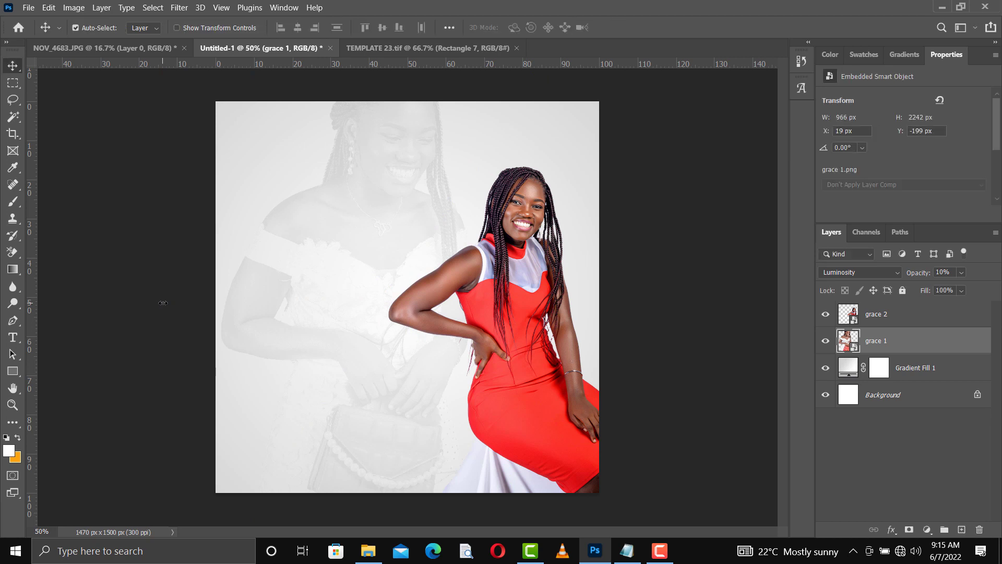
{"action": "left_click", "coordinate": [515, 415]}
{"action": "left_click_drag", "start_coordinate": [519, 418], "coordinate": [519, 424]}
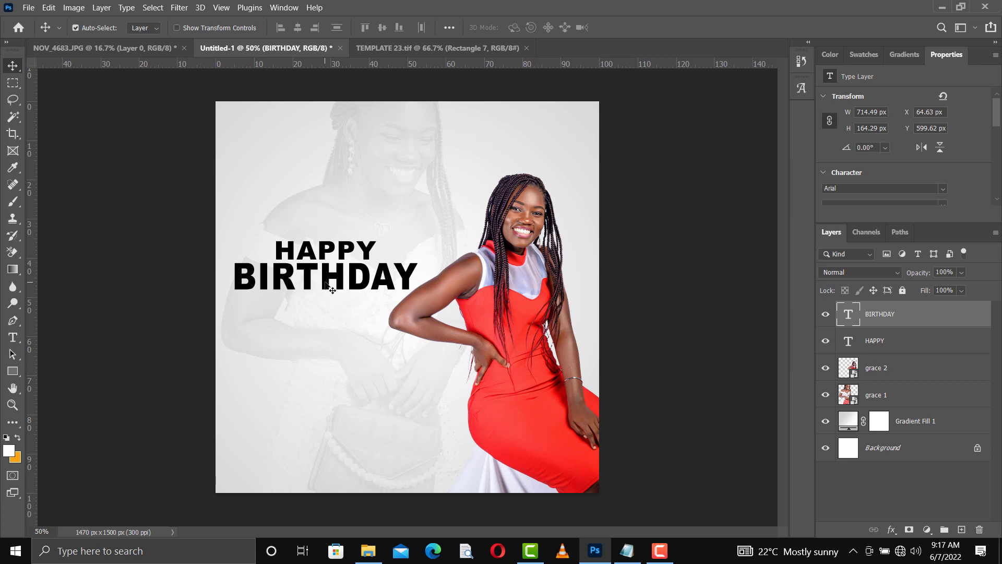
Step: Move the BIRTHDAY text layer down 100 px to Y 699.62 px
{"action": "left_click_drag", "start_coordinate": [325, 275], "coordinate": [323, 299]}
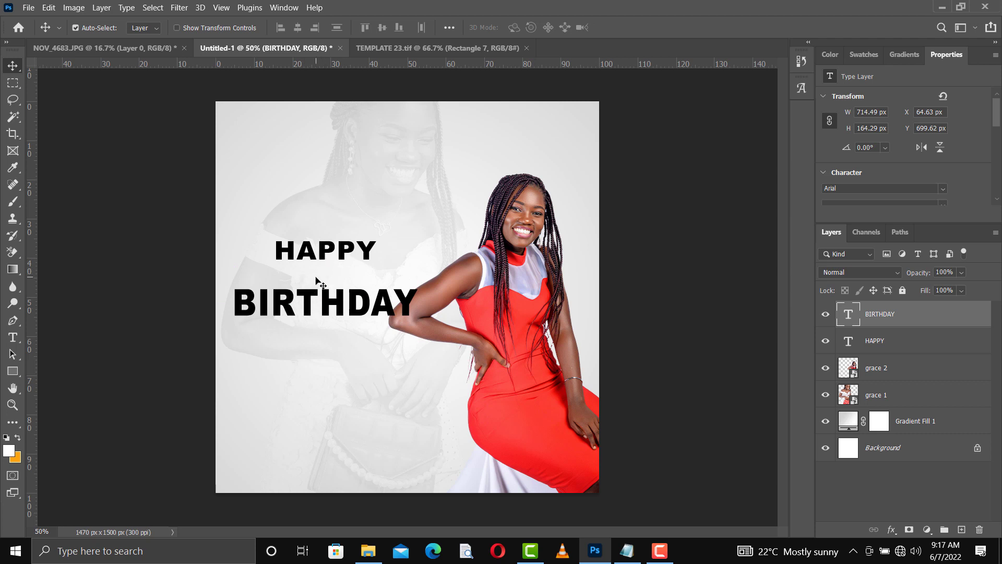
Step: Fill the BIRTHDAY text with purple from the swatches
{"action": "scroll", "coordinate": [907, 179], "scroll_direction": "down", "scroll_amount": 2}
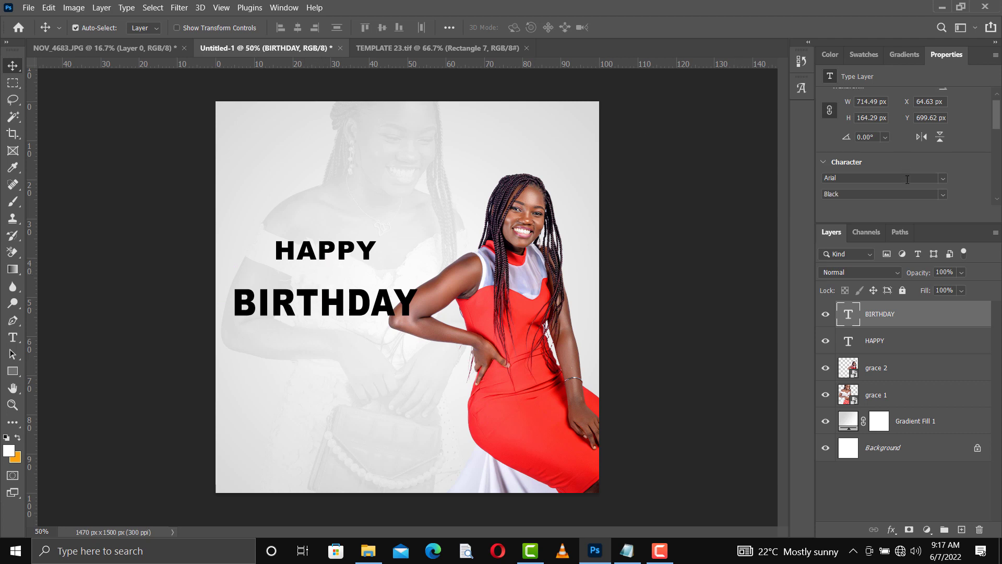
{"action": "scroll", "coordinate": [907, 179], "scroll_direction": "down", "scroll_amount": 5}
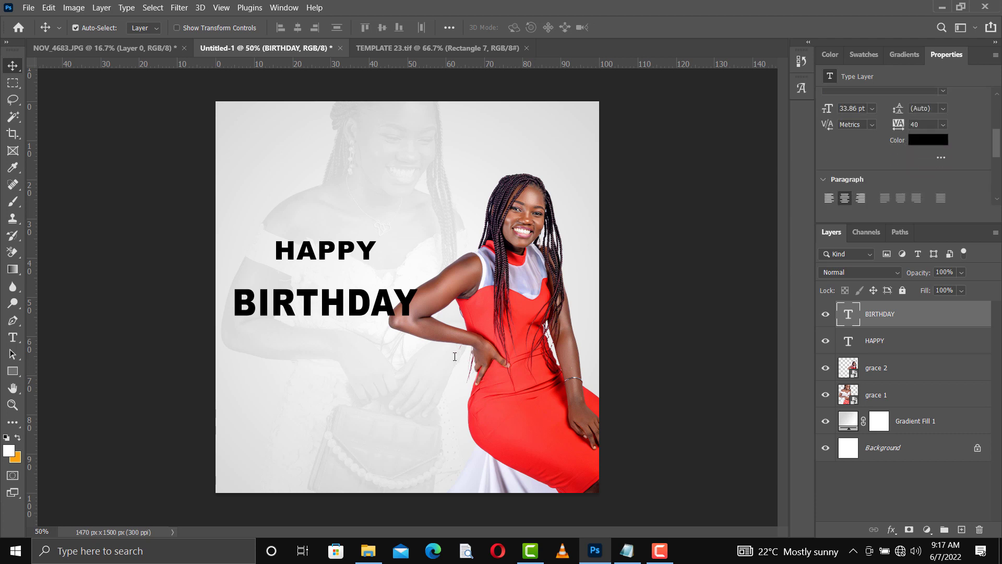
{"action": "scroll", "coordinate": [906, 156], "scroll_direction": "down", "scroll_amount": 3}
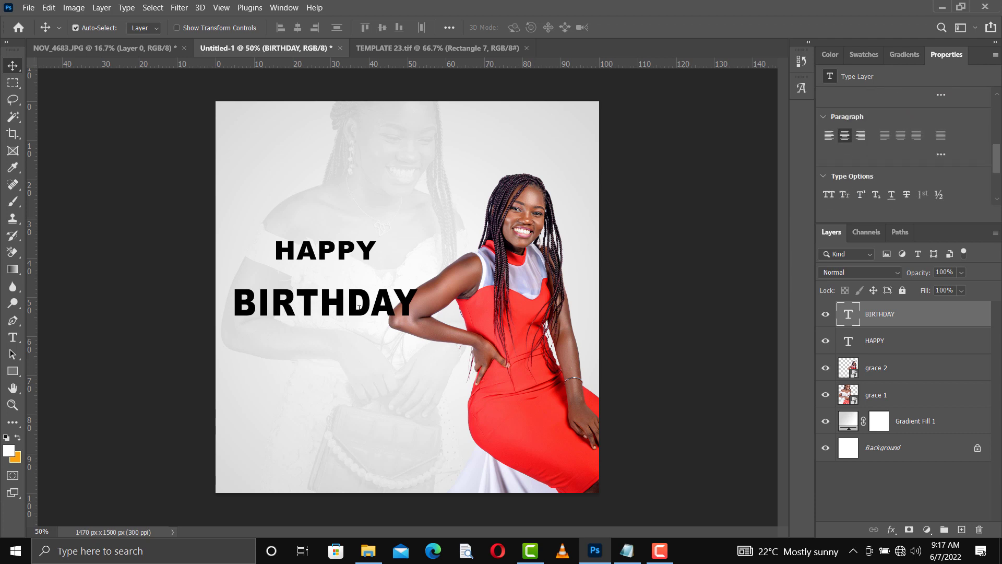
{"action": "left_click", "coordinate": [863, 54]}
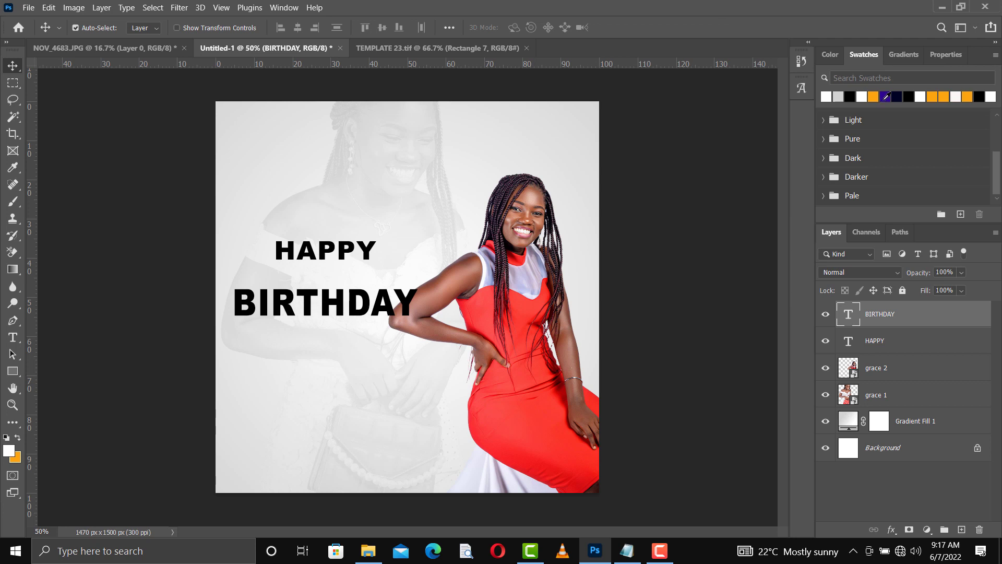
{"action": "left_click", "coordinate": [886, 95]}
{"action": "key", "text": "alt+BackSpace"}
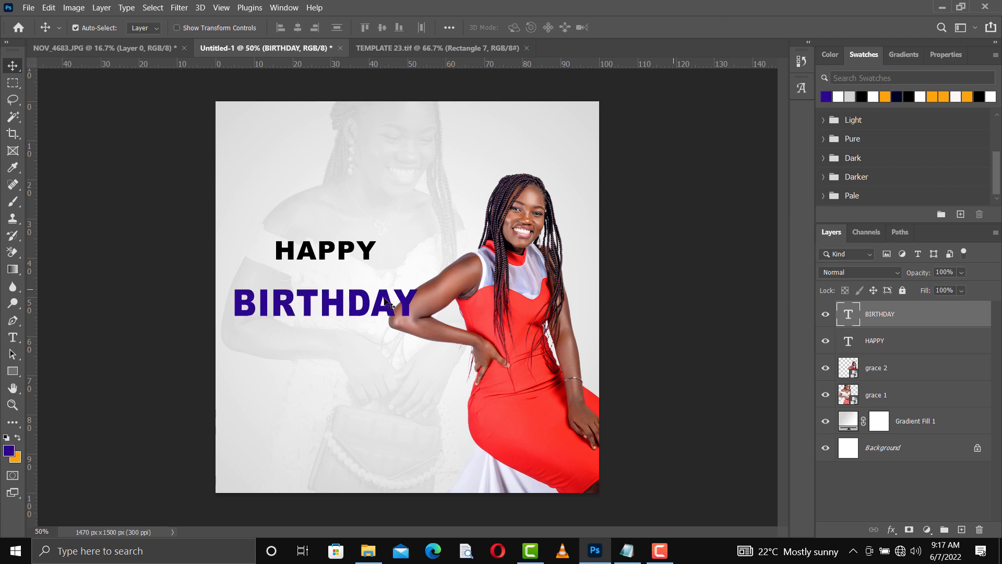
Step: Try green on the HAPPY text, then revert it to black
{"action": "left_click", "coordinate": [371, 254]}
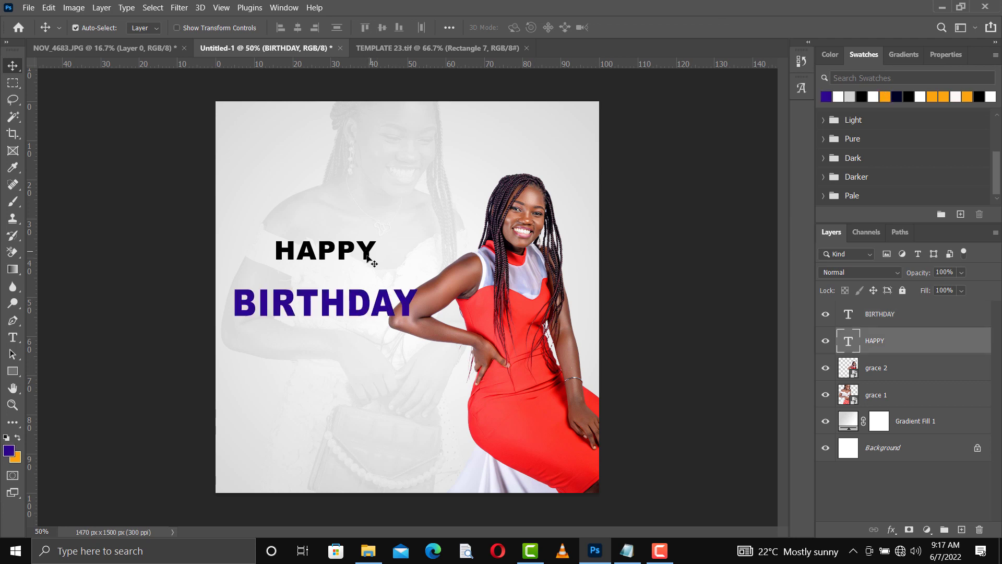
{"action": "left_click", "coordinate": [838, 55]}
{"action": "left_click", "coordinate": [985, 164]}
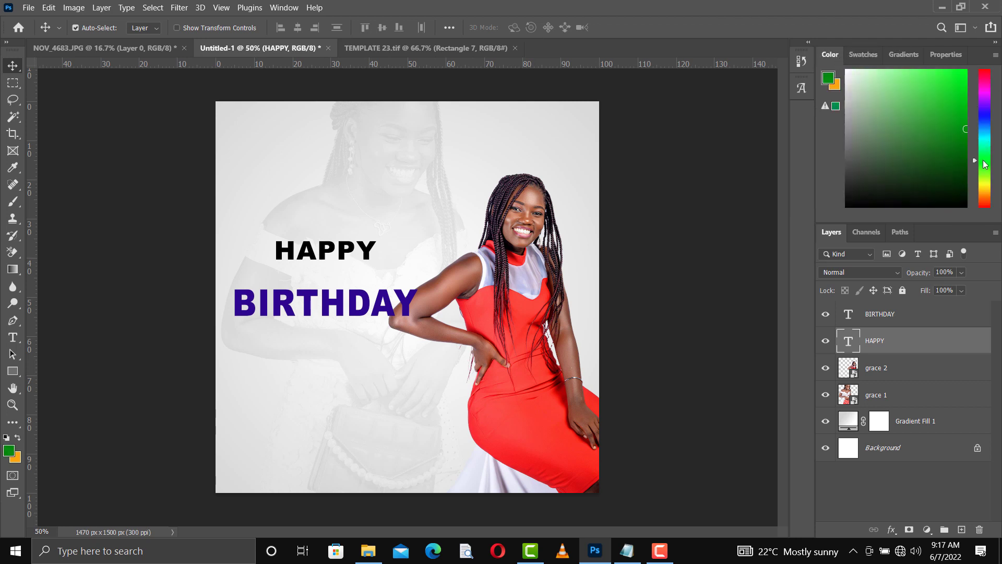
{"action": "left_click", "coordinate": [864, 54]}
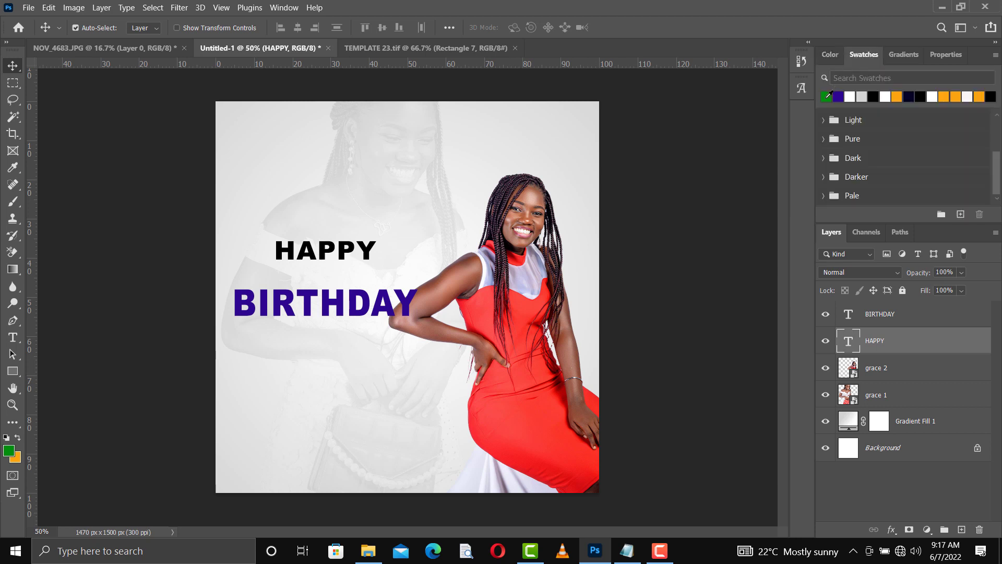
{"action": "key", "text": "alt+BackSpace"}
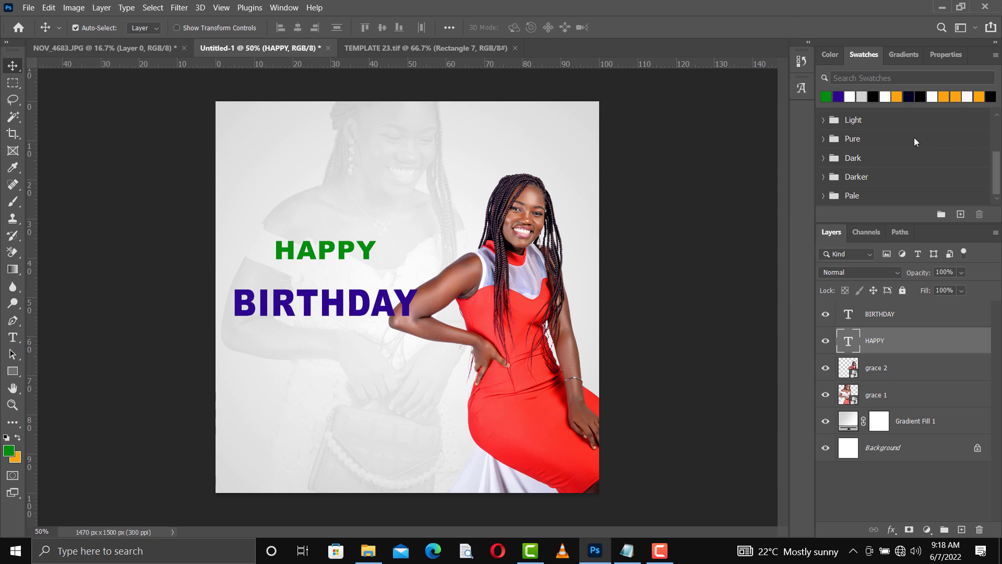
{"action": "left_click", "coordinate": [878, 97]}
{"action": "key", "text": "alt+BackSpace"}
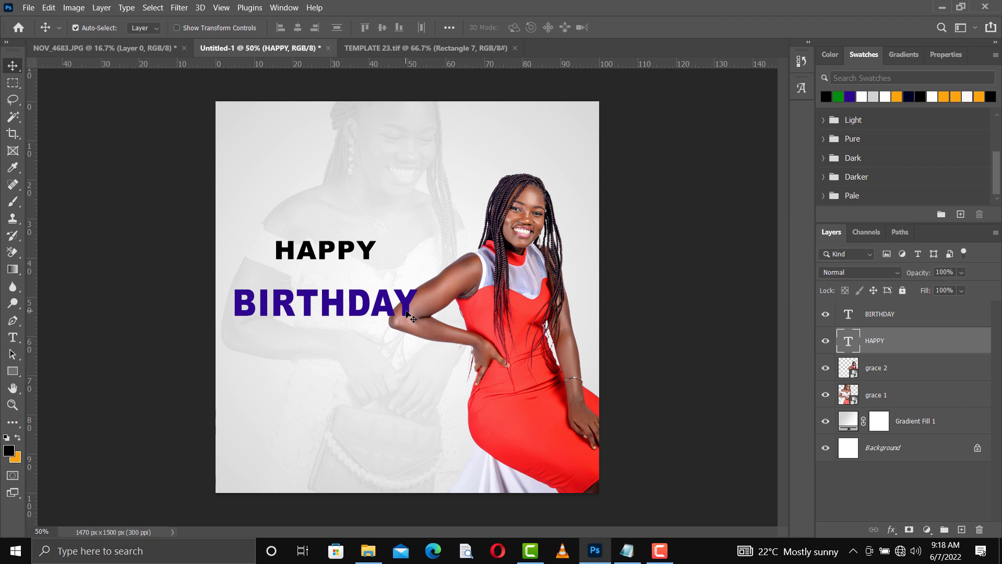
{"action": "left_click", "coordinate": [410, 315]}
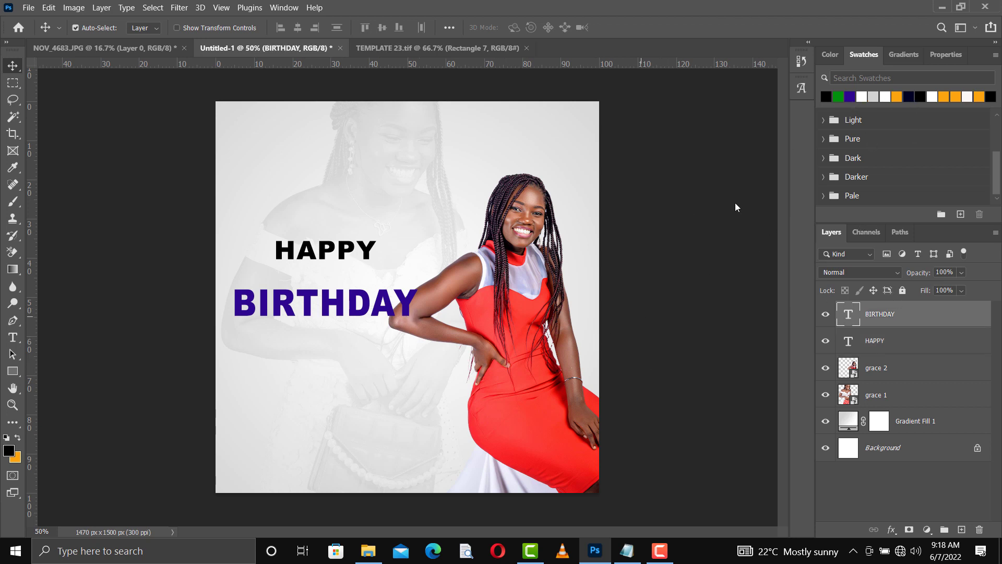
Step: Sample the dress red, then fill BIRTHDAY with the deeper red #e10702
{"action": "key", "text": "i"}
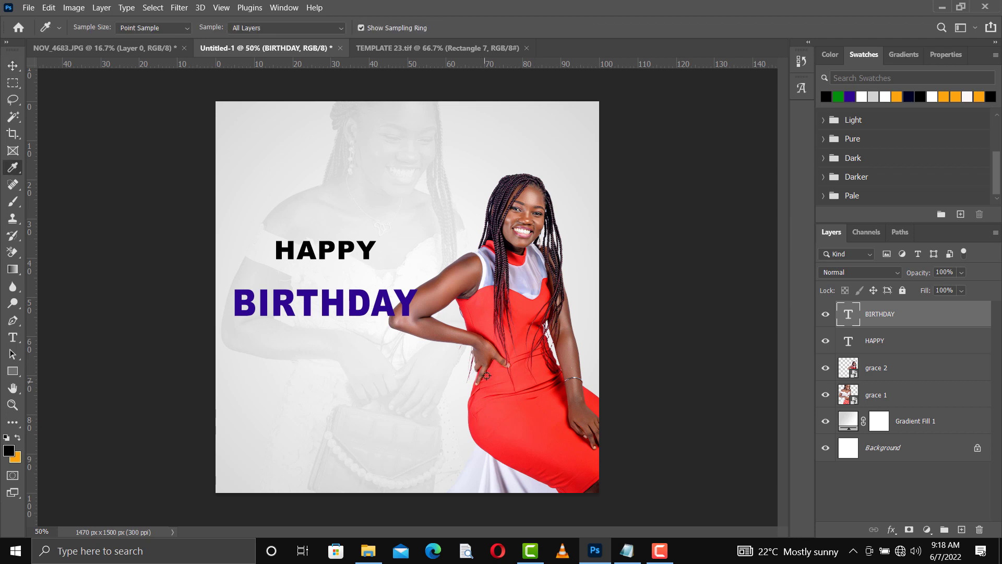
{"action": "left_click", "coordinate": [481, 306]}
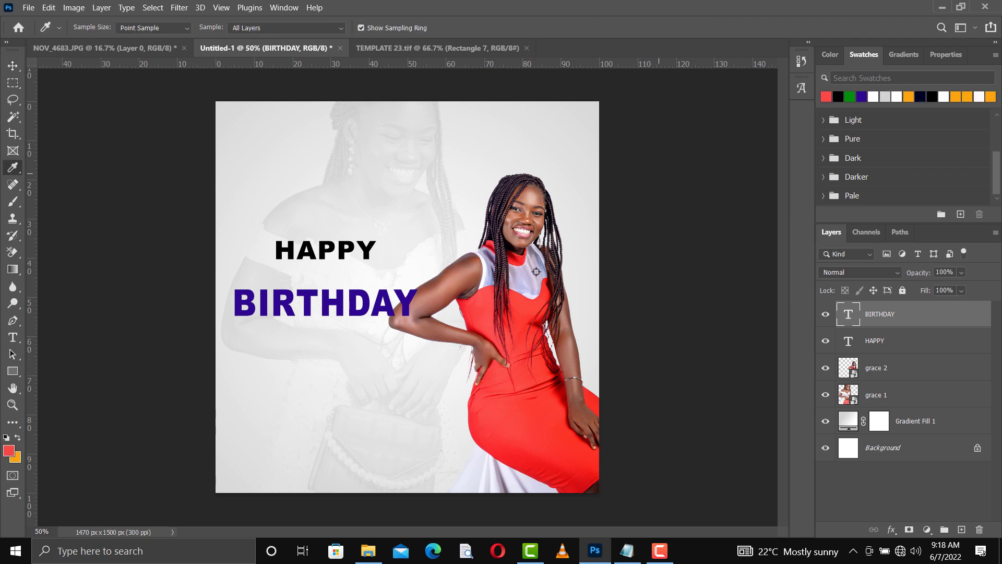
{"action": "key", "text": "v"}
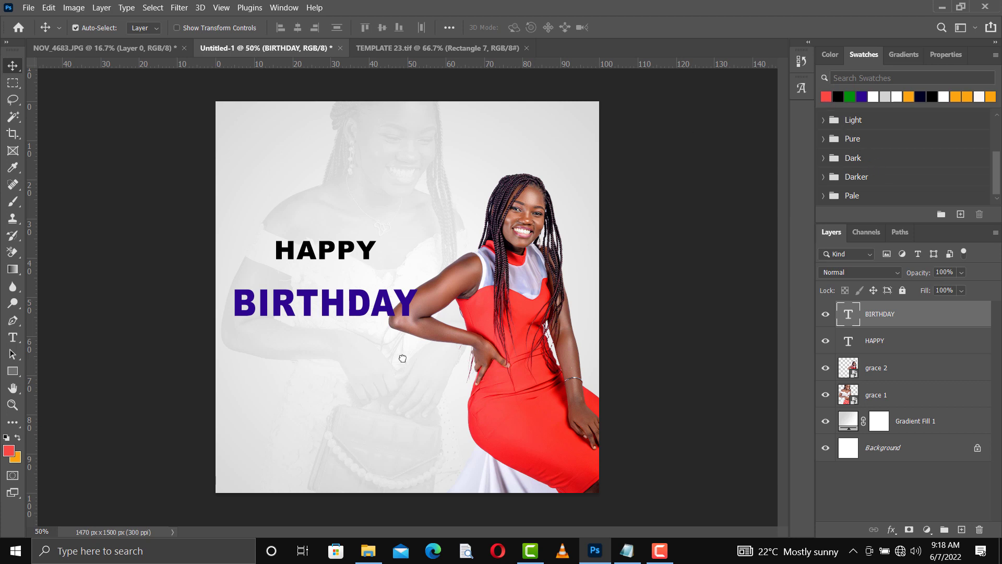
{"action": "left_click_drag", "start_coordinate": [380, 322], "coordinate": [377, 315]}
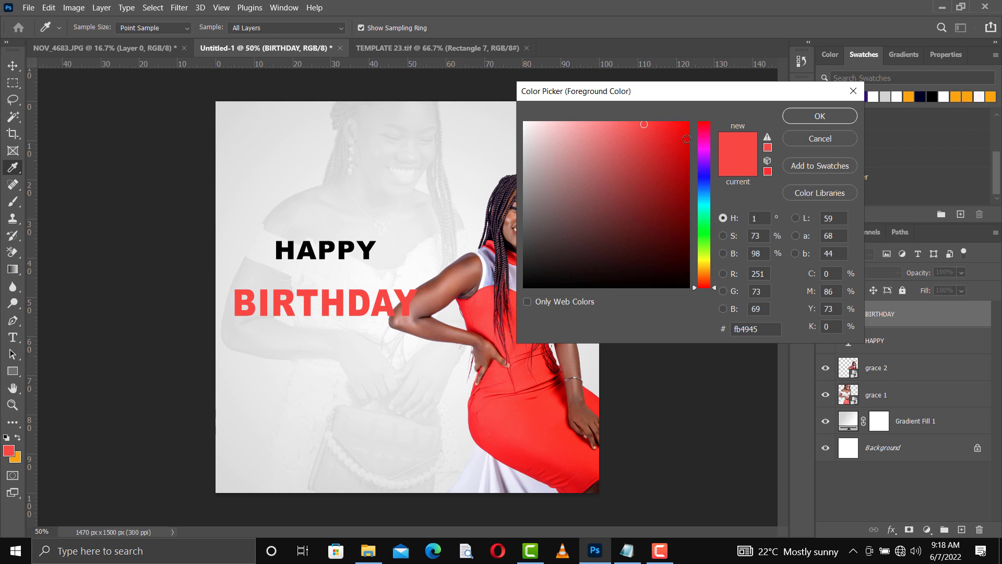
{"action": "left_click", "coordinate": [688, 141]}
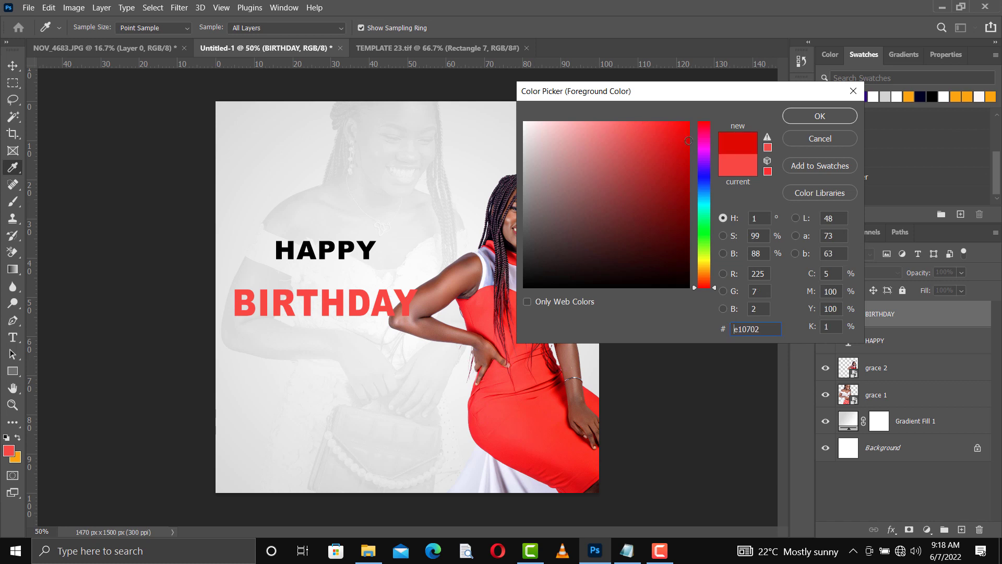
{"action": "left_click", "coordinate": [813, 116]}
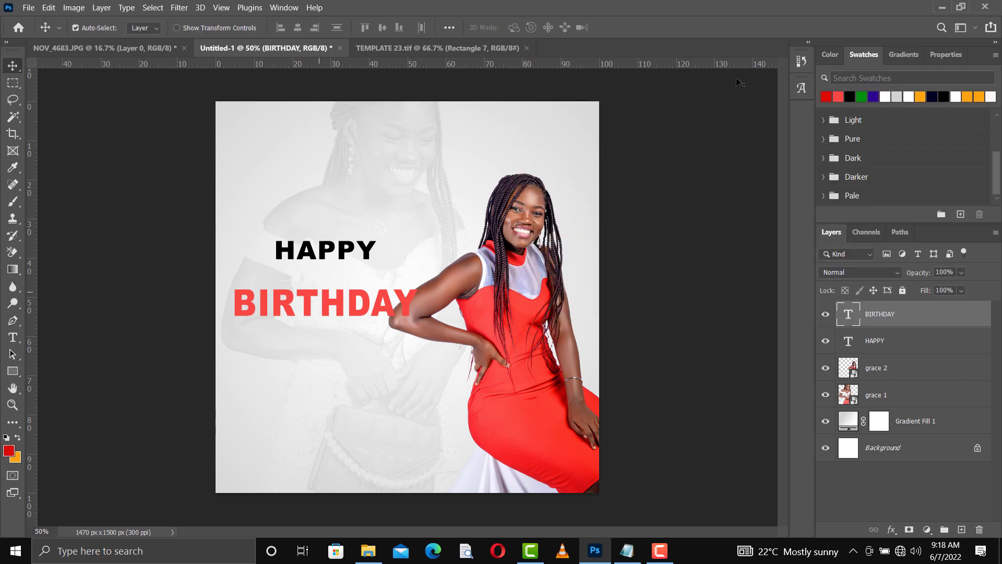
{"action": "key", "text": "alt+BackSpace"}
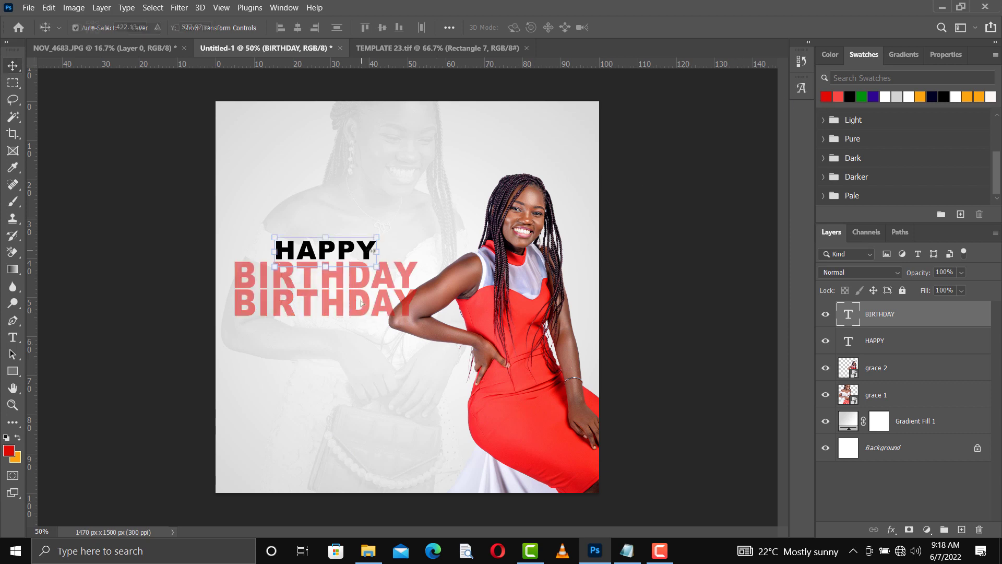
Step: Move BIRTHDAY up beneath HAPPY and slightly widen HAPPY to balance the headline
{"action": "left_click_drag", "start_coordinate": [376, 252], "coordinate": [369, 251]}
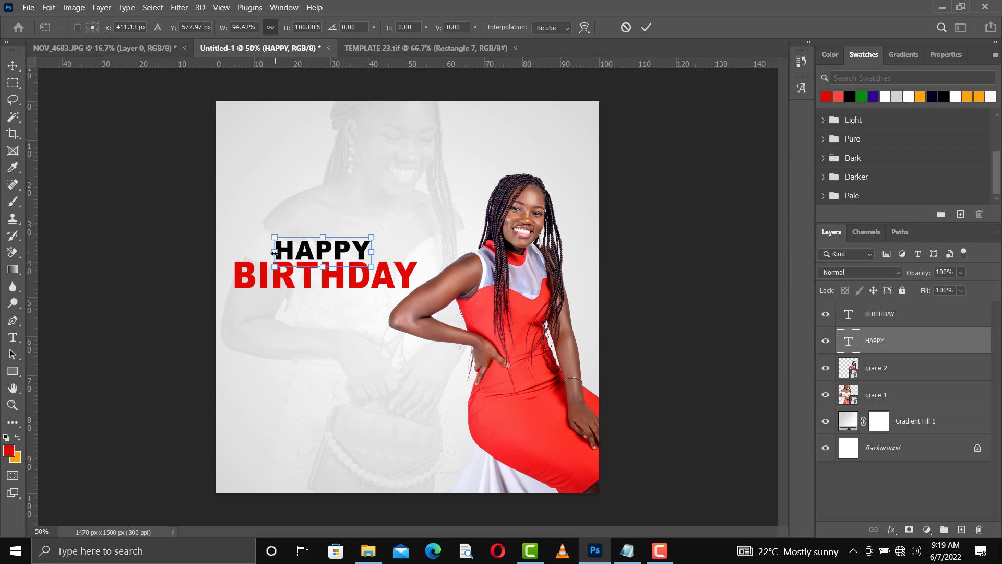
{"action": "left_click_drag", "start_coordinate": [273, 252], "coordinate": [270, 253]}
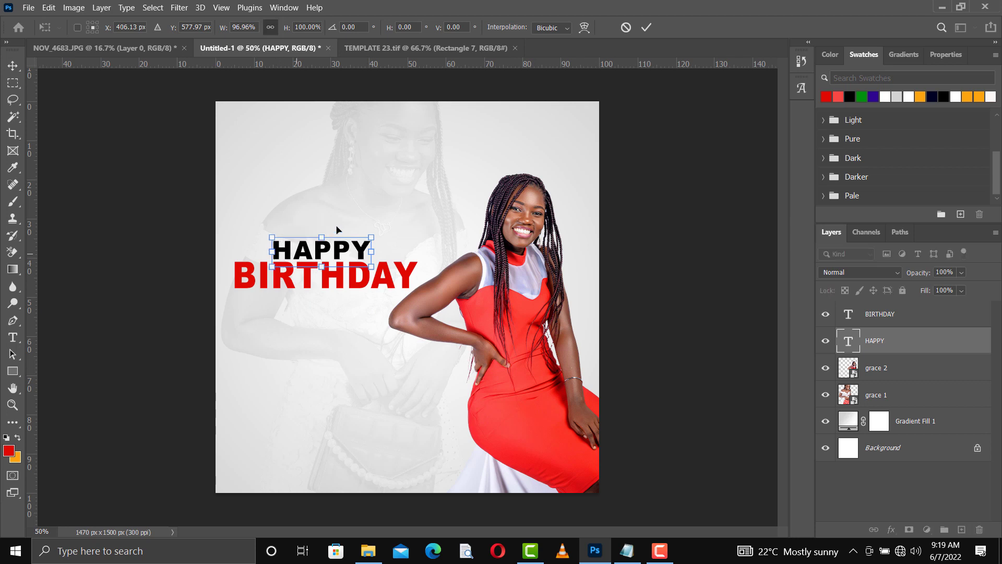
{"action": "key", "text": "Return"}
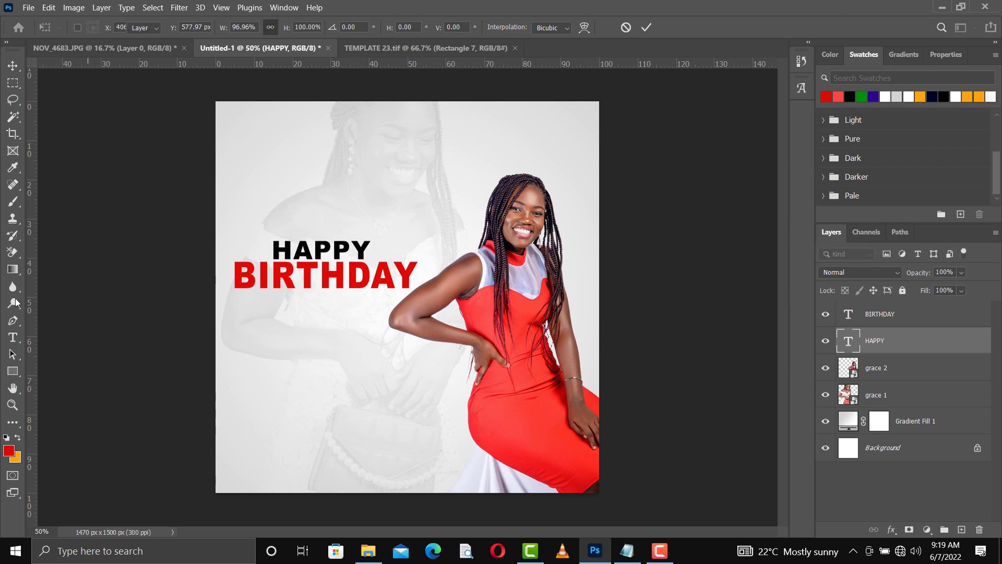
Step: Check HAPPY's edge alignment with ruler guides, then hide the guides and select the BIRTHDAY layer
{"action": "left_click_drag", "start_coordinate": [37, 298], "coordinate": [273, 328]}
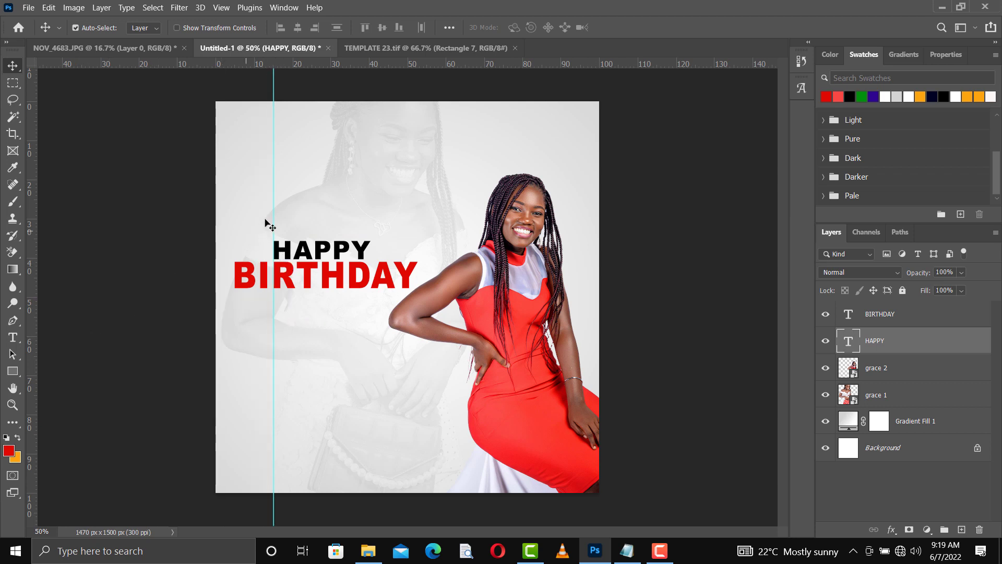
{"action": "left_click_drag", "start_coordinate": [274, 218], "coordinate": [367, 239]}
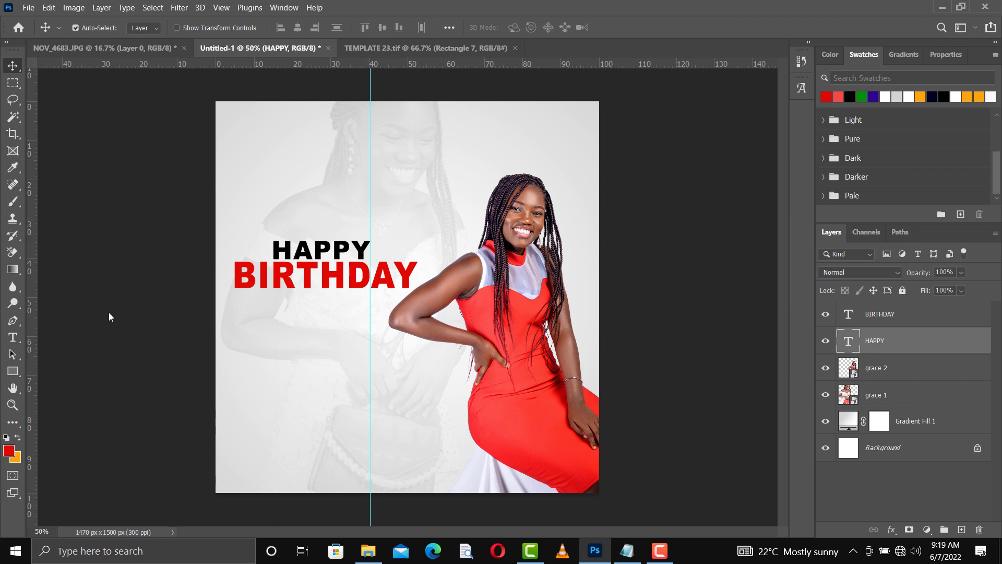
{"action": "left_click_drag", "start_coordinate": [30, 317], "coordinate": [277, 330]}
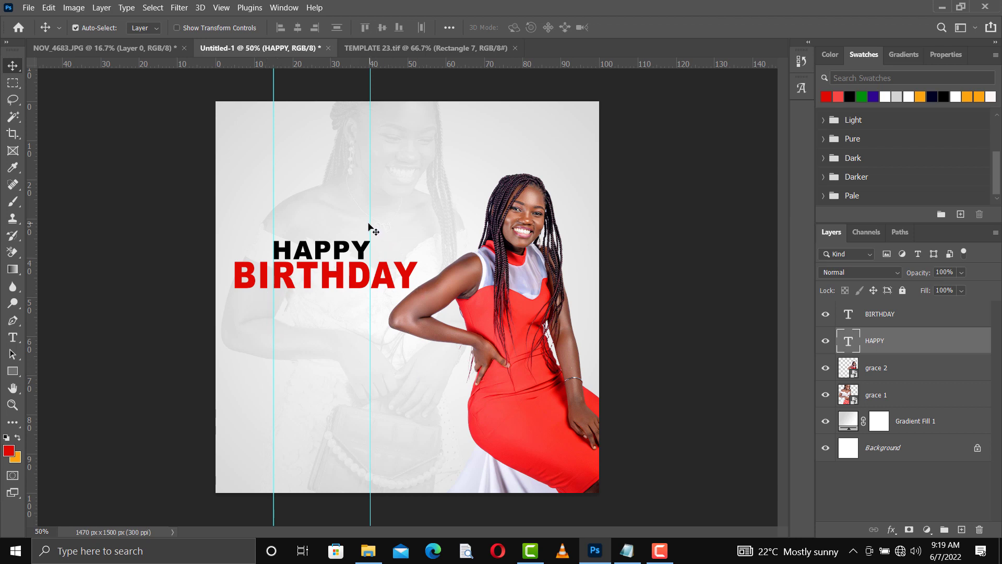
{"action": "key", "text": "ctrl+semicolon"}
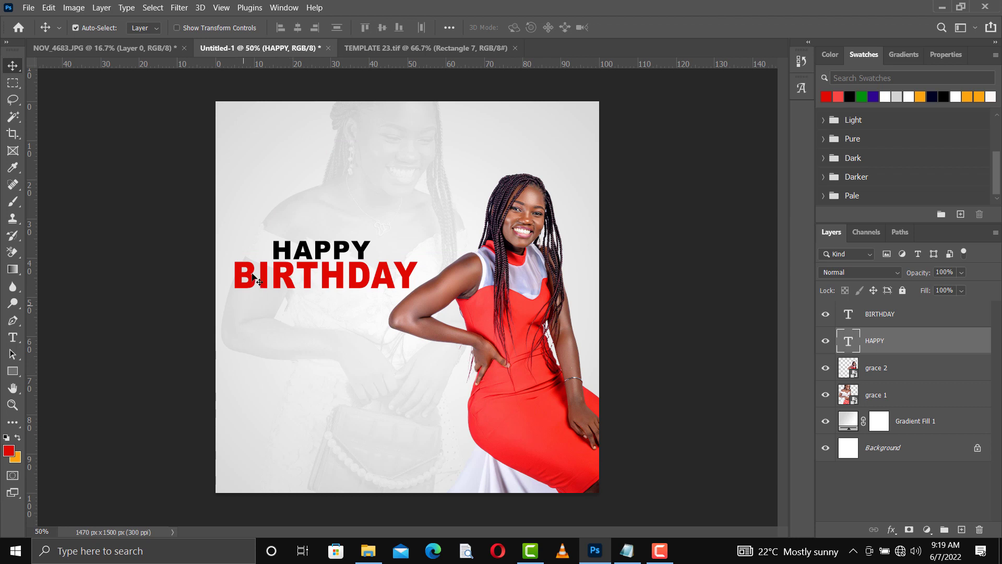
{"action": "left_click", "coordinate": [287, 283], "text": "ctrl"}
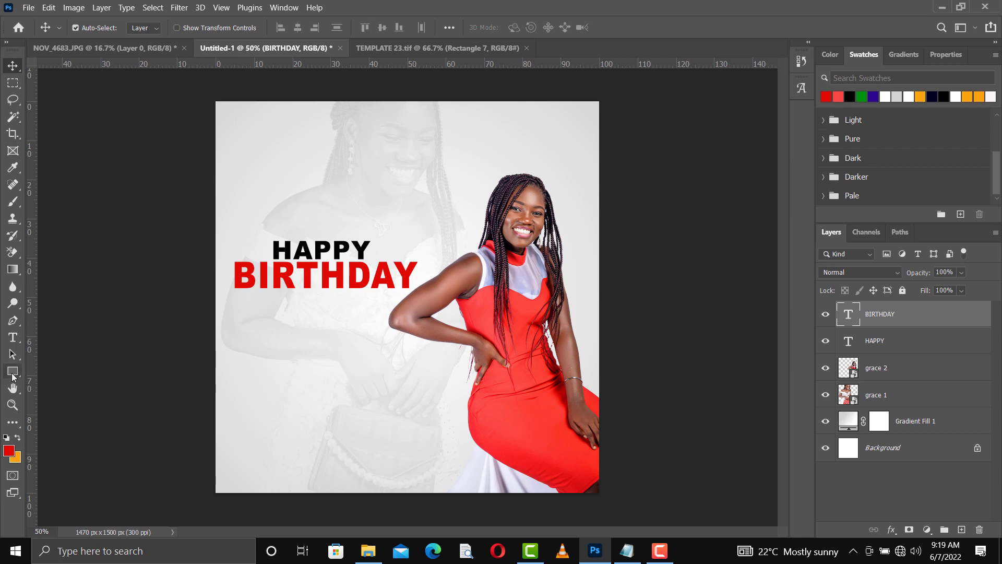
Step: Draw a small red circle just left of BIRTHDAY's B with the Ellipse Tool
{"action": "right_click", "coordinate": [12, 374]}
{"action": "left_click", "coordinate": [59, 387]}
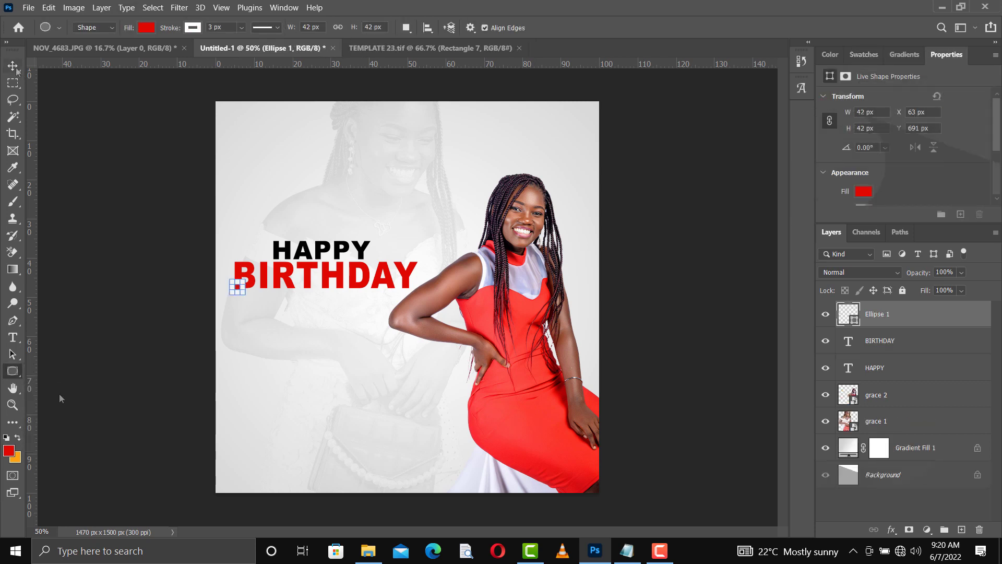
{"action": "left_click", "coordinate": [13, 66]}
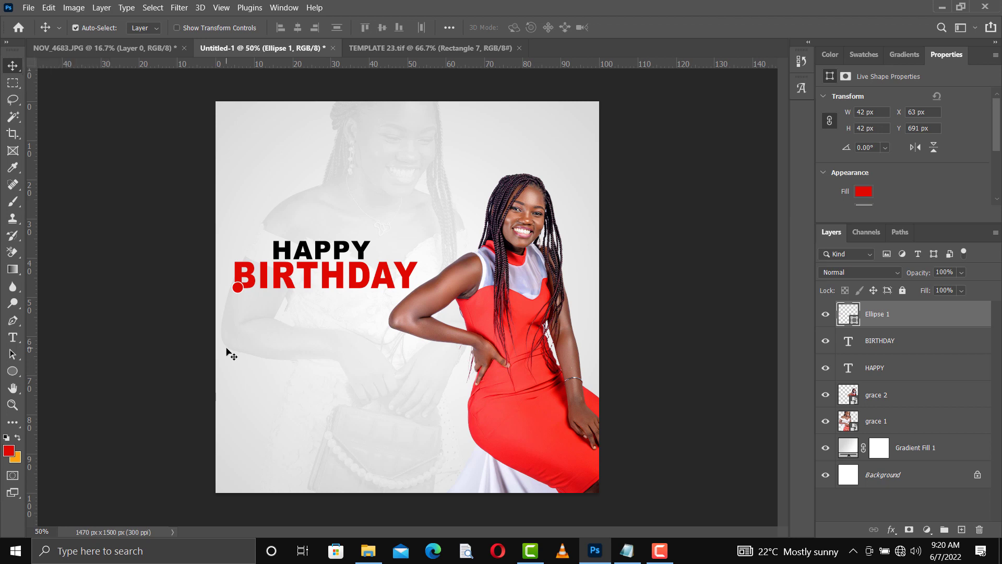
{"action": "key", "text": "Right"}
{"action": "key", "text": "Right"}
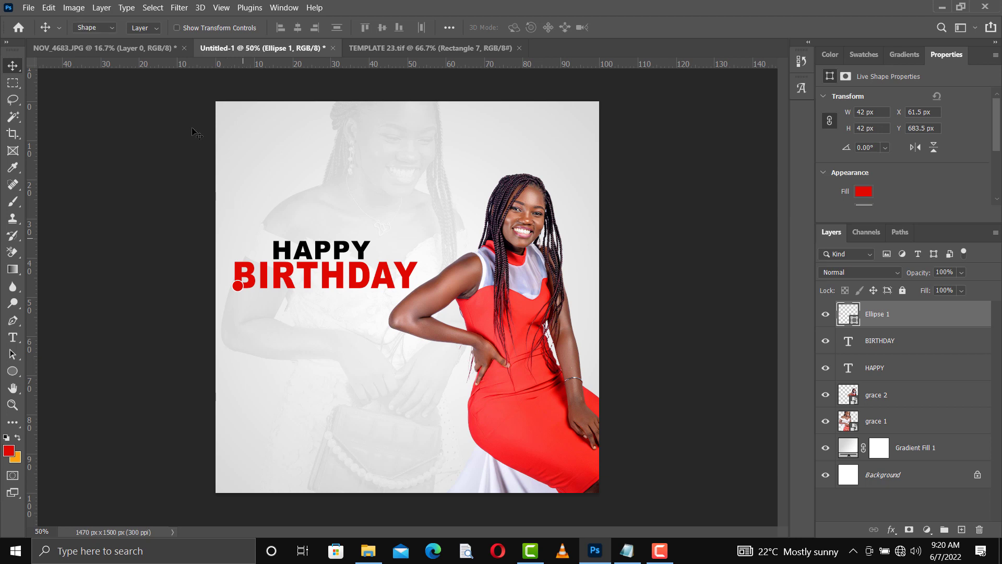
Step: Give the red circle a 5 px outline in light grey #e7e7e7 sampled from the background
{"action": "key", "text": "u"}
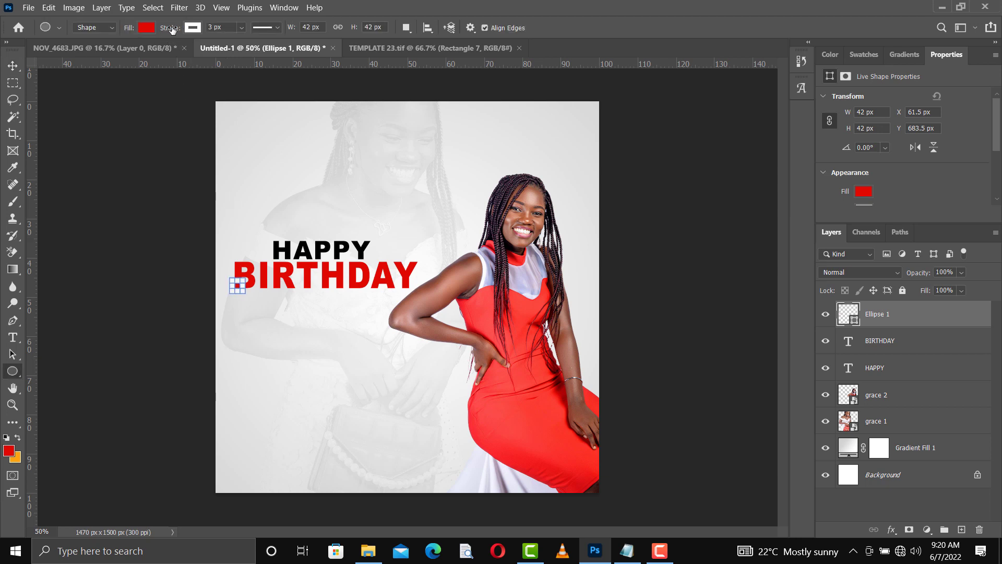
{"action": "left_click", "coordinate": [172, 29]}
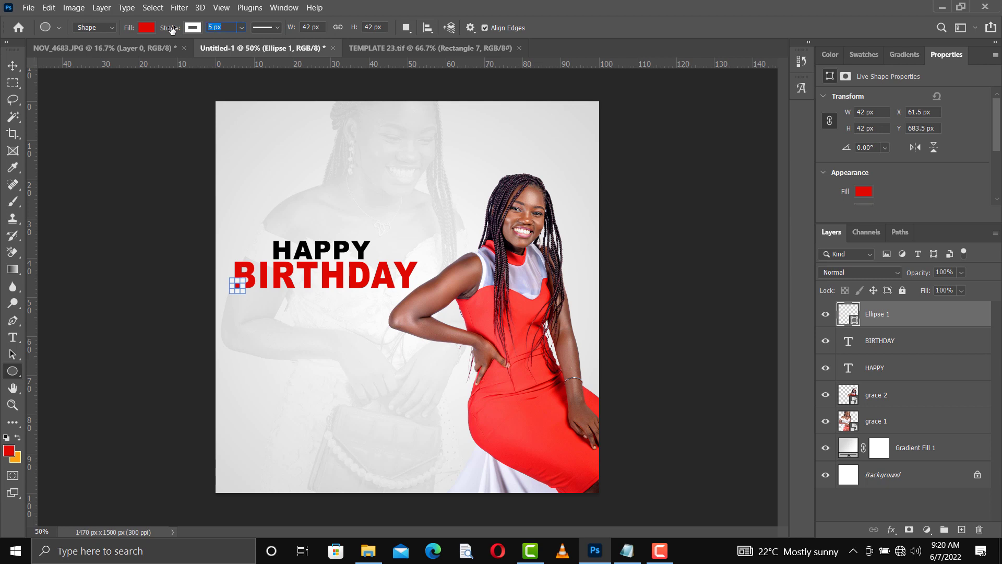
{"action": "left_click", "coordinate": [12, 66]}
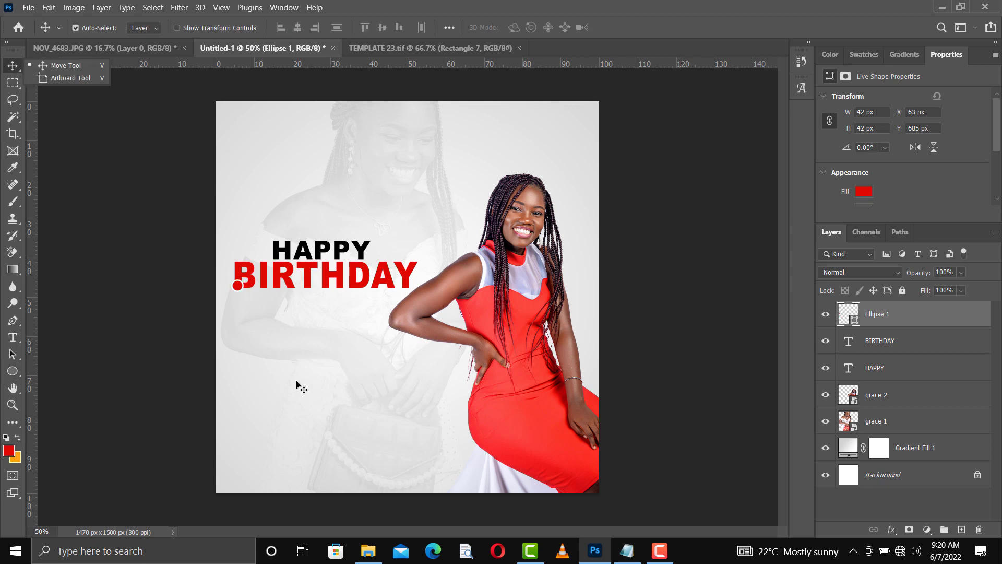
{"action": "left_click", "coordinate": [241, 287]}
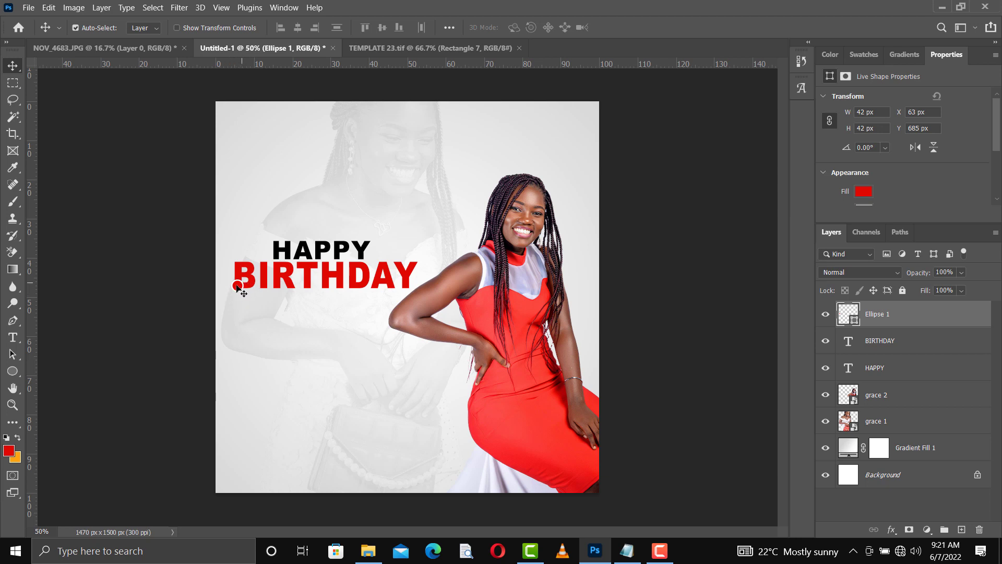
{"action": "key", "text": "u"}
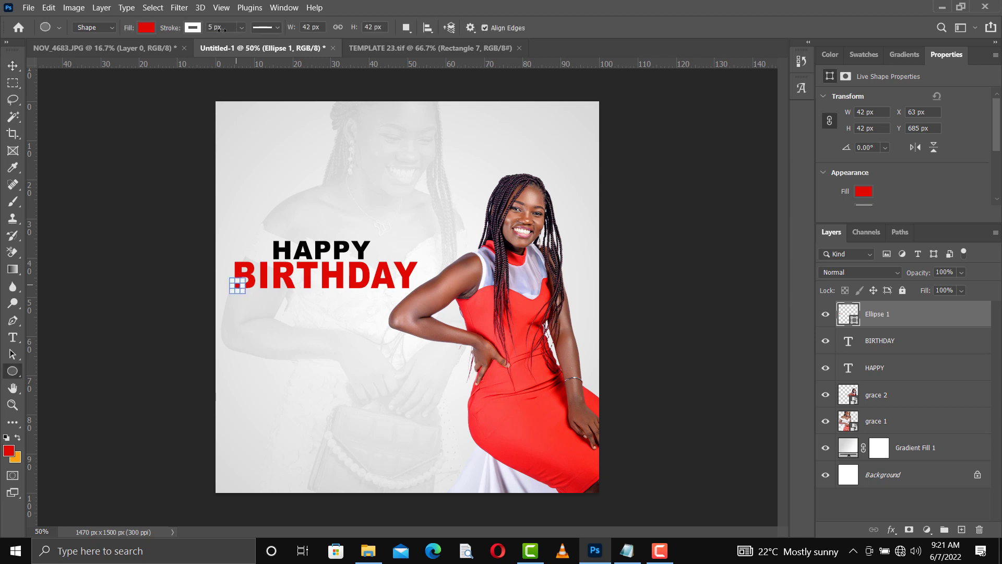
{"action": "left_click", "coordinate": [193, 28]}
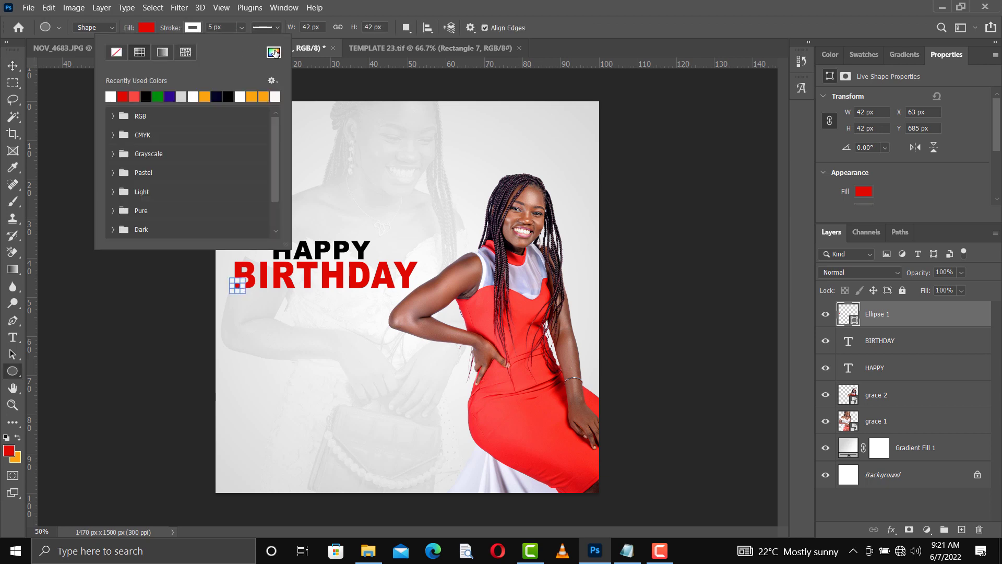
{"action": "left_click", "coordinate": [274, 52]}
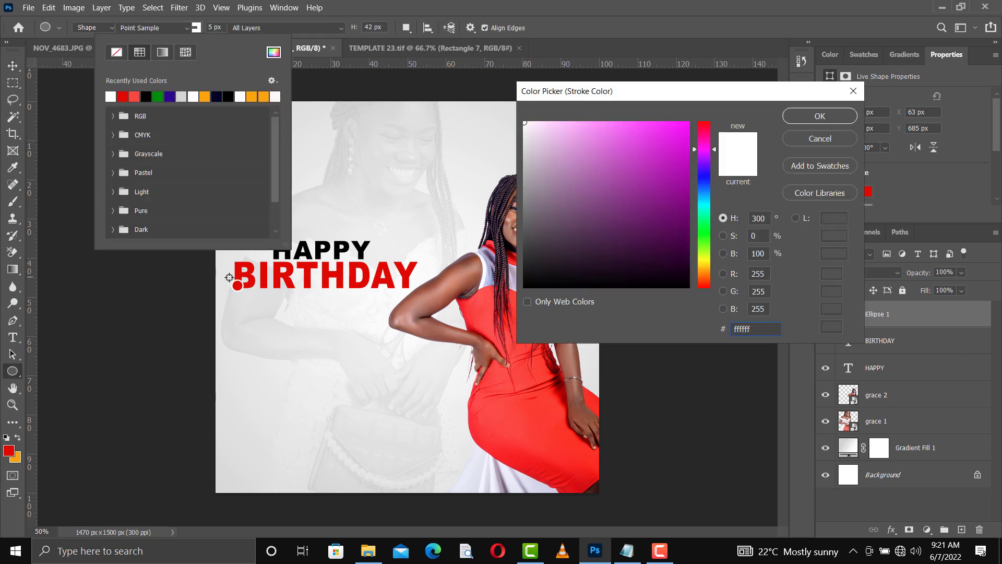
{"action": "left_click", "coordinate": [229, 277]}
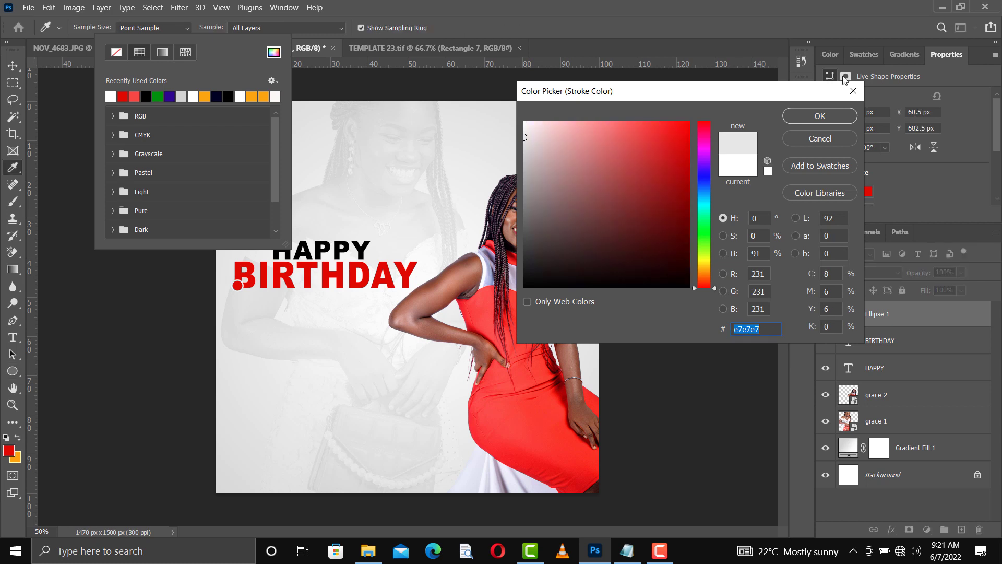
{"action": "left_click", "coordinate": [820, 116]}
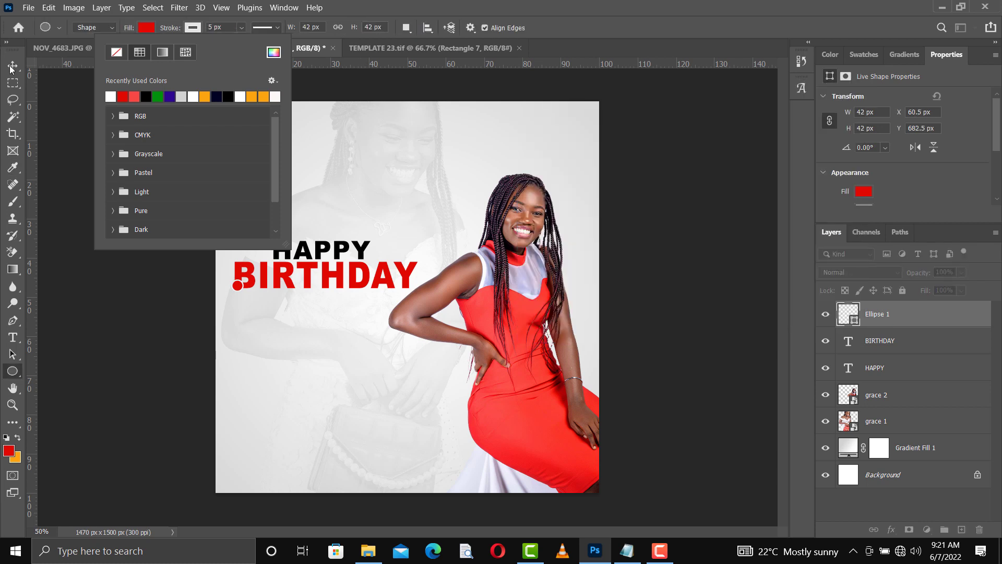
{"action": "left_click", "coordinate": [205, 315]}
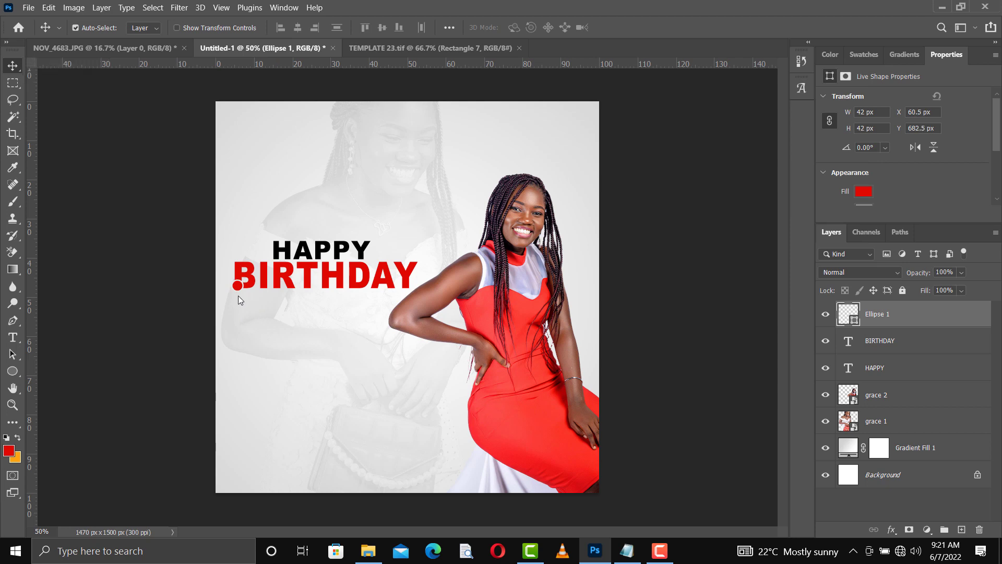
{"action": "left_click", "coordinate": [277, 343]}
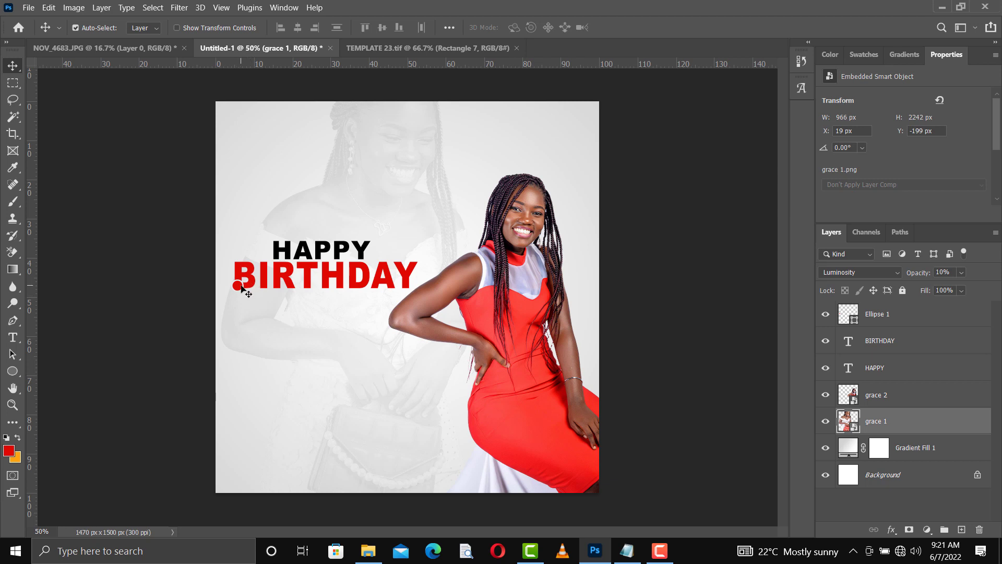
Step: Duplicate the red dot beneath the middle of BIRTHDAY and shift the cut-out model slightly left
{"action": "left_click", "coordinate": [242, 287]}
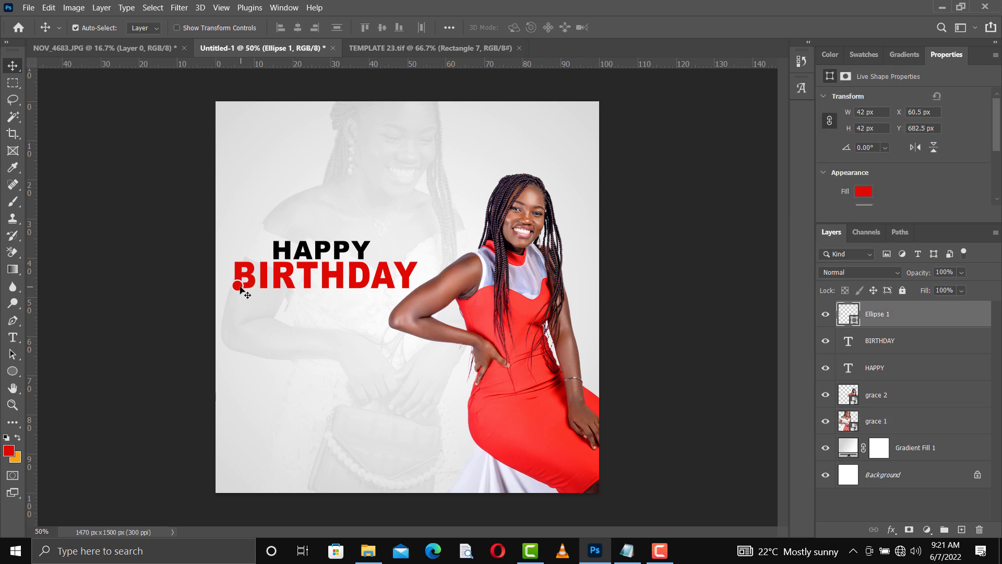
{"action": "left_click_drag", "start_coordinate": [242, 287], "coordinate": [354, 289]}
{"action": "key", "text": "shift+Down"}
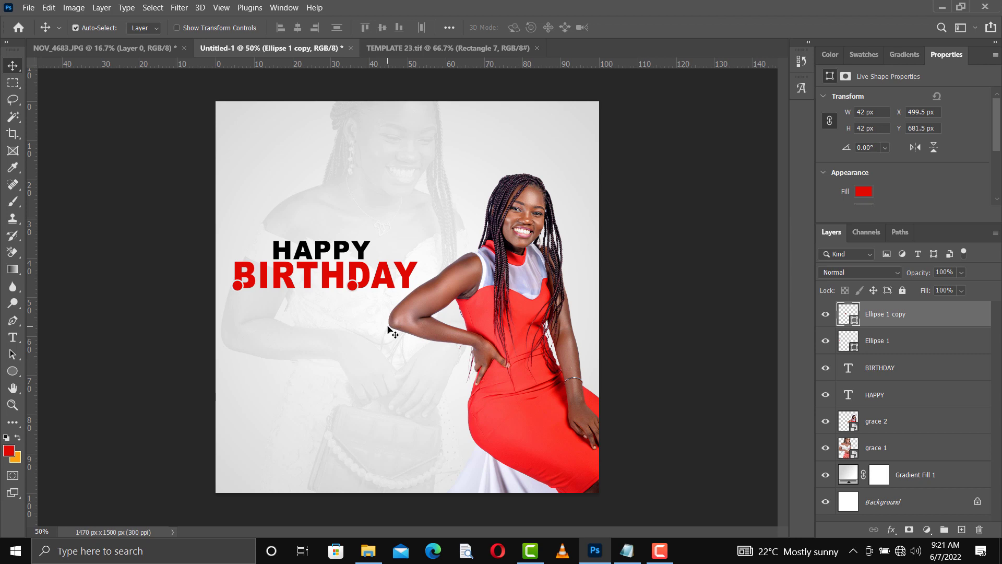
{"action": "left_click", "coordinate": [519, 373]}
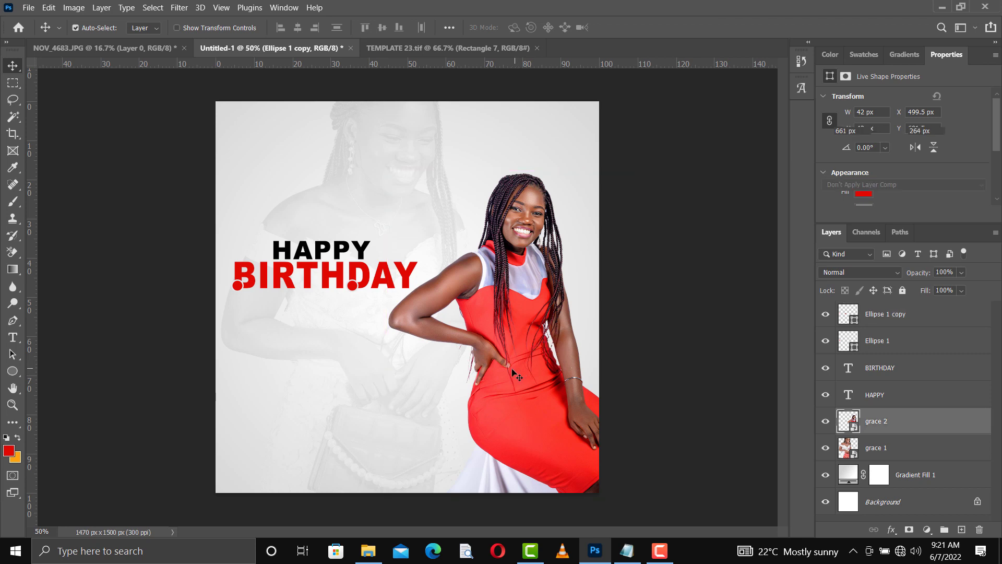
{"action": "left_click_drag", "start_coordinate": [511, 368], "coordinate": [509, 369]}
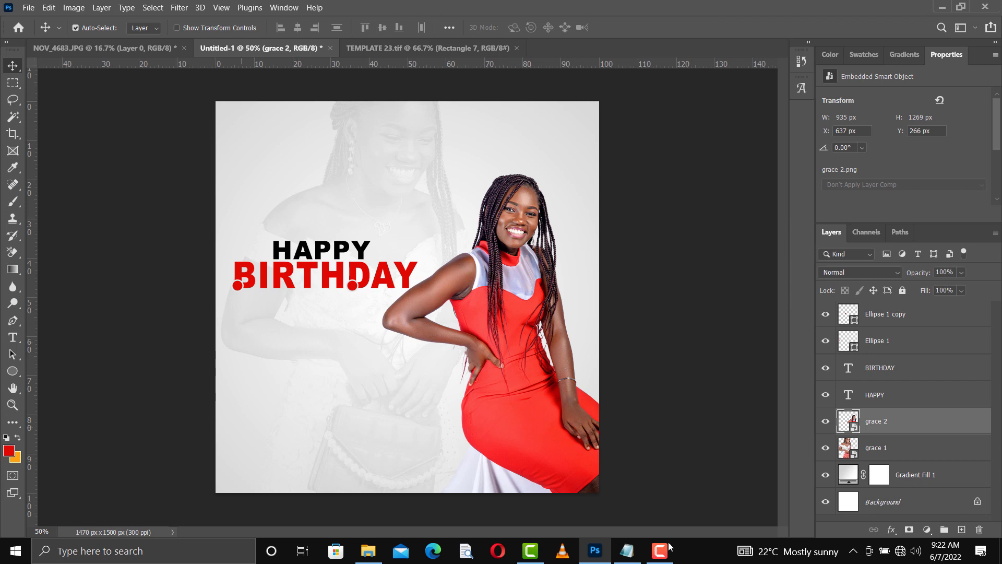
Step: Select the line 'to a rare gem' in the Notepad notes, then return to the flyer
{"action": "left_click", "coordinate": [636, 552]}
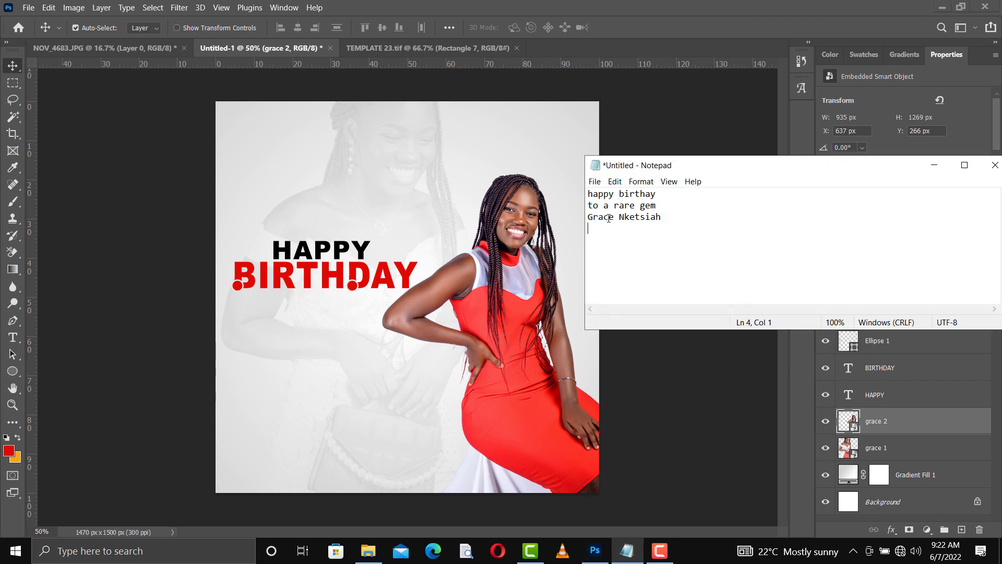
{"action": "left_click_drag", "start_coordinate": [656, 207], "coordinate": [588, 206]}
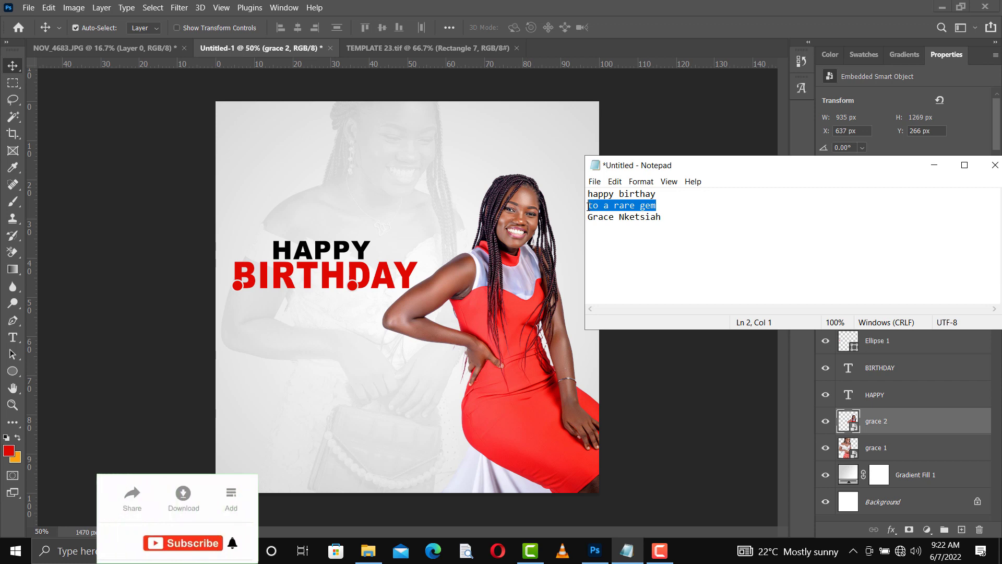
{"action": "left_click", "coordinate": [943, 166]}
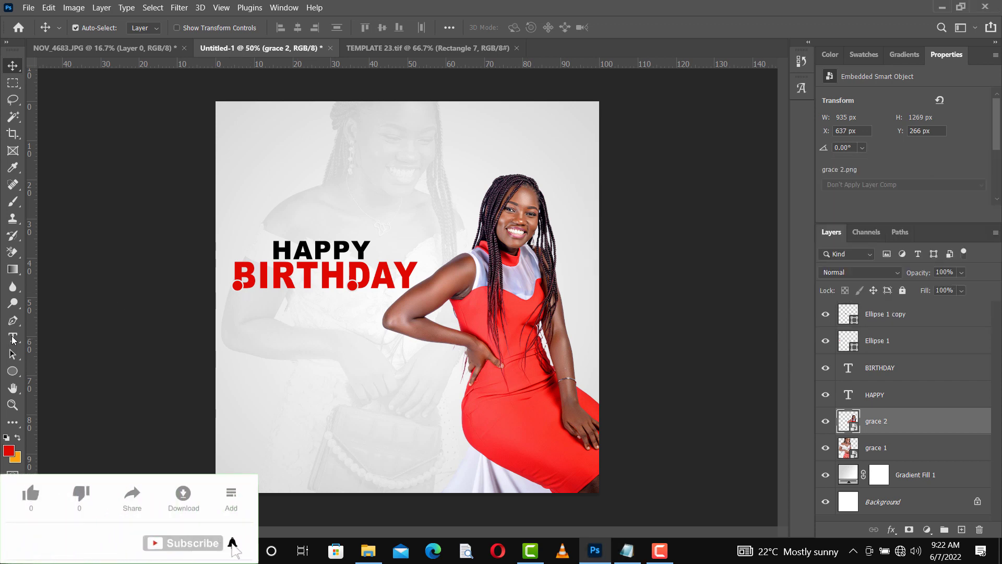
{"action": "left_click", "coordinate": [21, 338]}
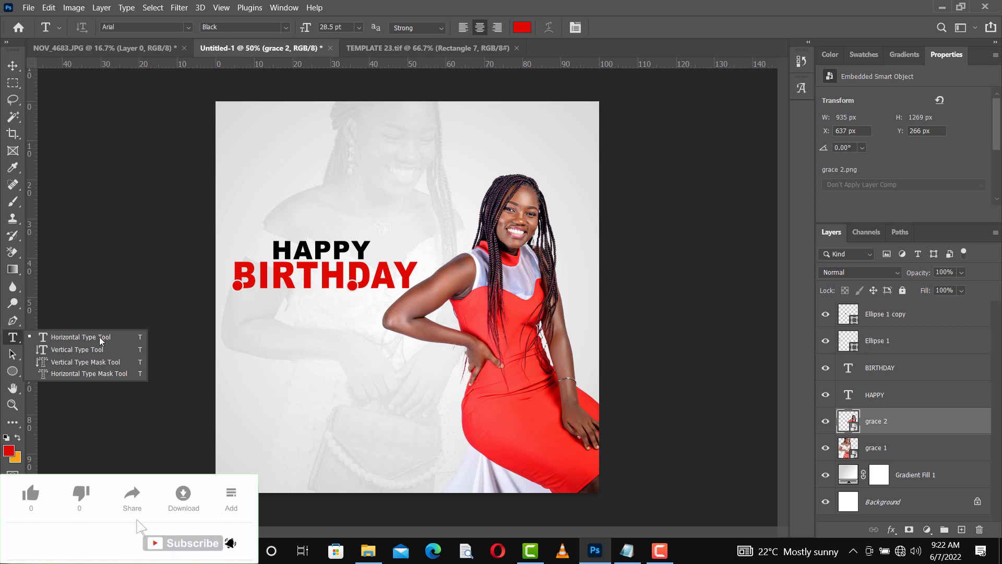
Step: Paste the tagline 'to a rare gem' as a new text line below BIRTHDAY
{"action": "left_click", "coordinate": [99, 338]}
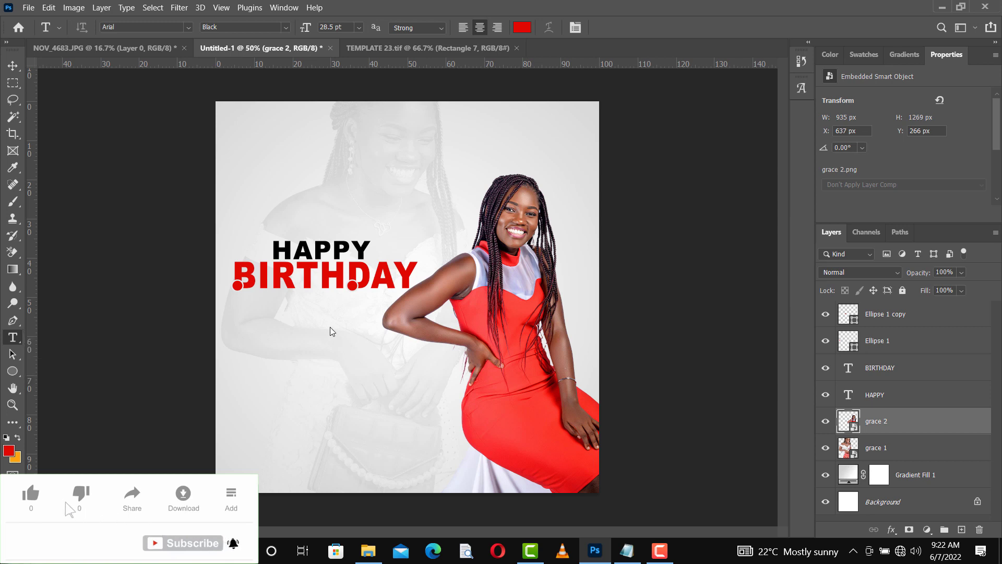
{"action": "left_click", "coordinate": [289, 306]}
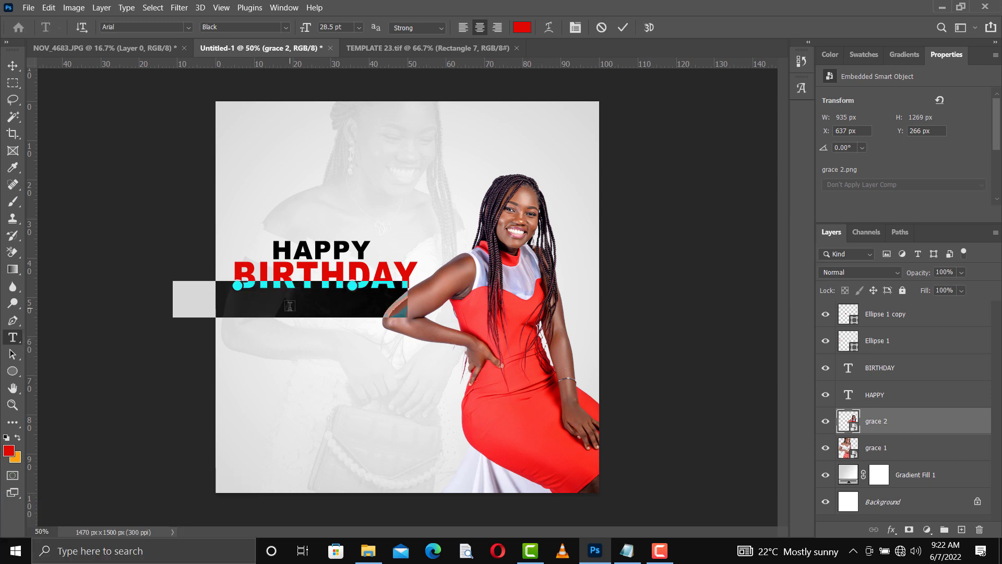
{"action": "type", "text": "a rare gem"}
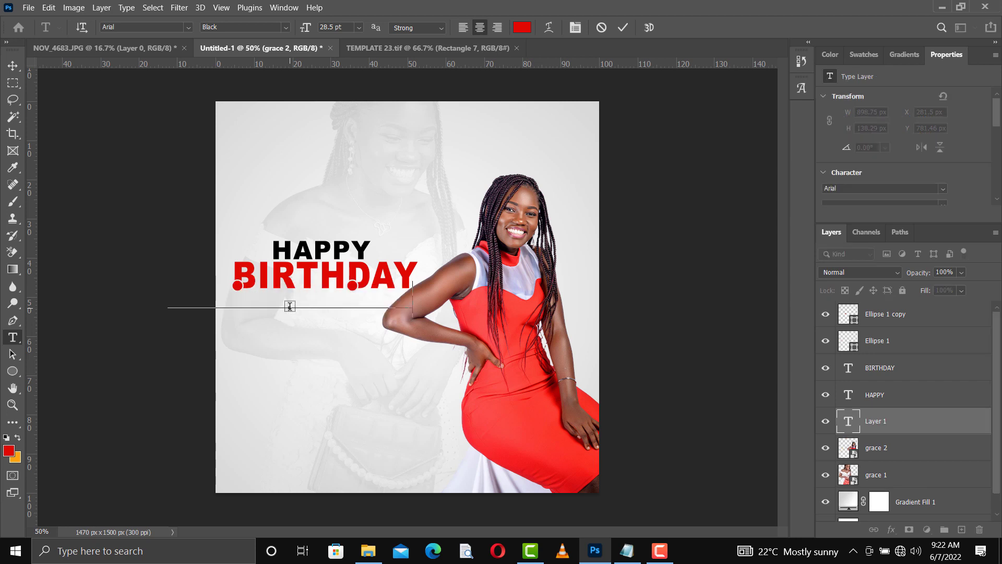
Step: Set the tagline to Arial Regular, 14 pt, in black
{"action": "key", "text": "ctrl+a"}
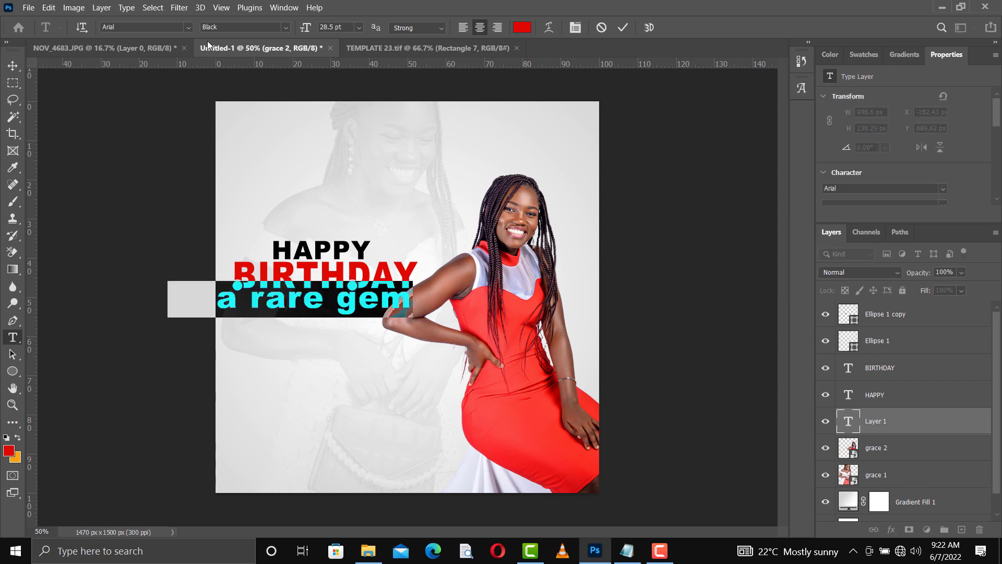
{"action": "left_click", "coordinate": [286, 29]}
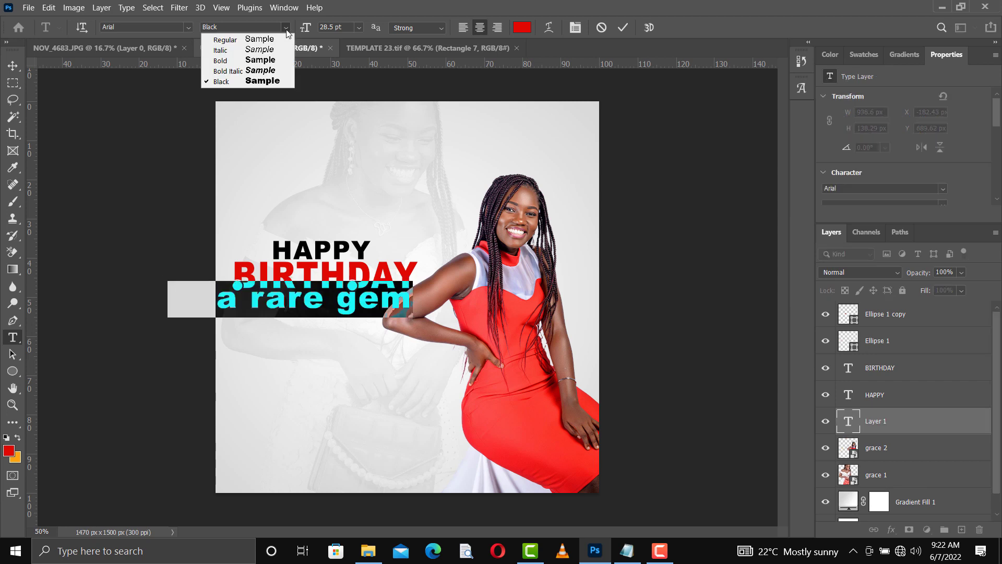
{"action": "left_click", "coordinate": [209, 24]}
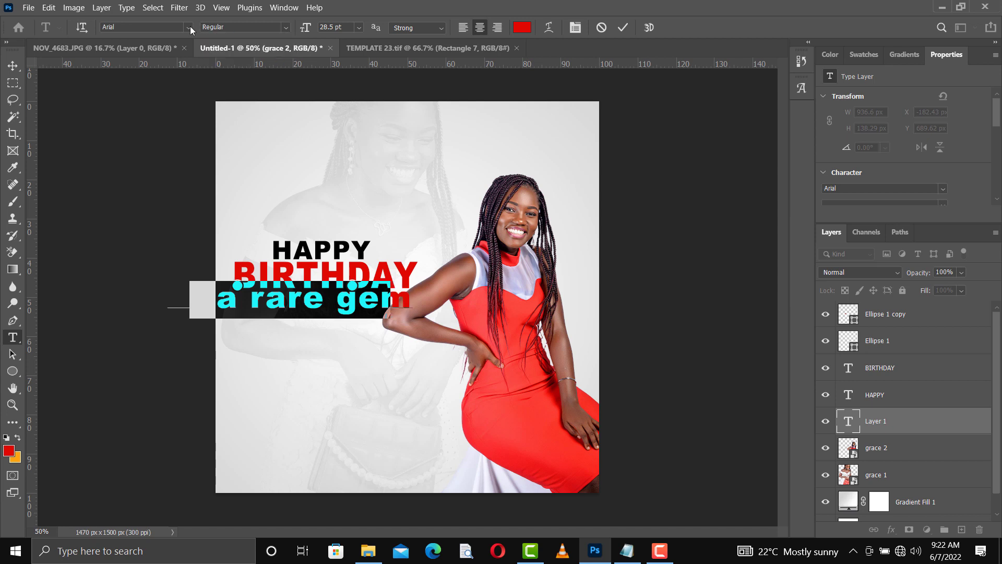
{"action": "left_click", "coordinate": [188, 27]}
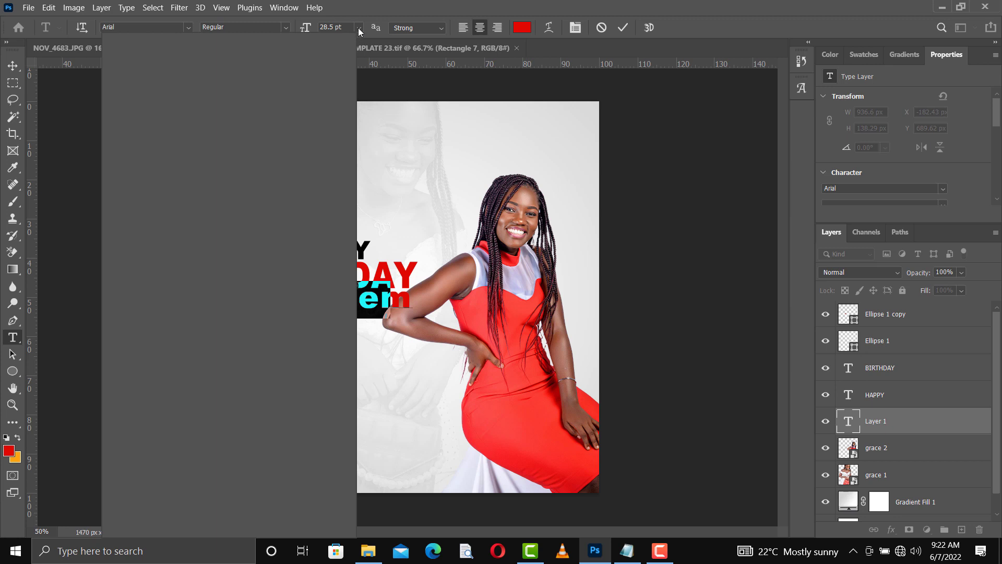
{"action": "left_click", "coordinate": [358, 27]}
{"action": "left_click", "coordinate": [358, 27]}
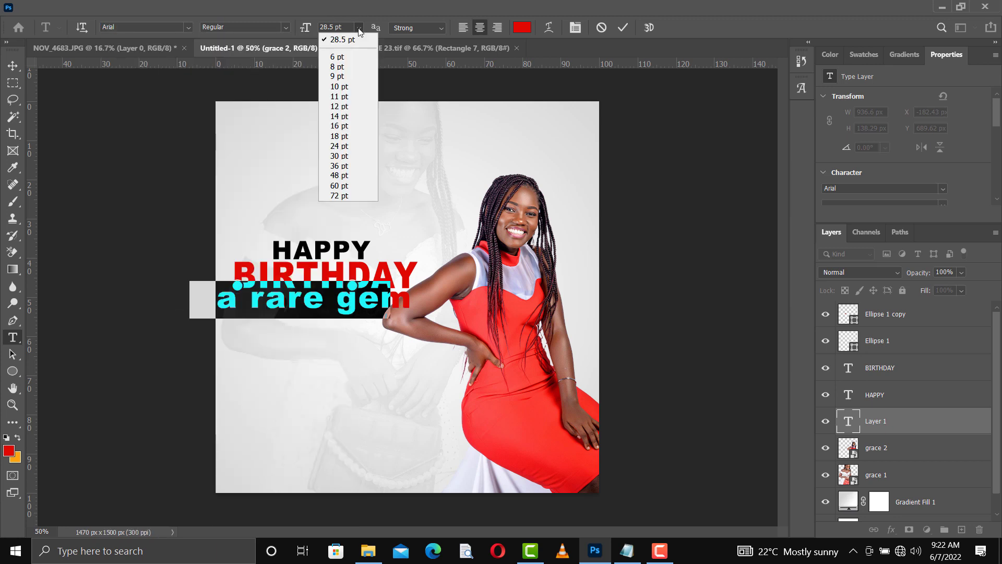
{"action": "left_click", "coordinate": [343, 116]}
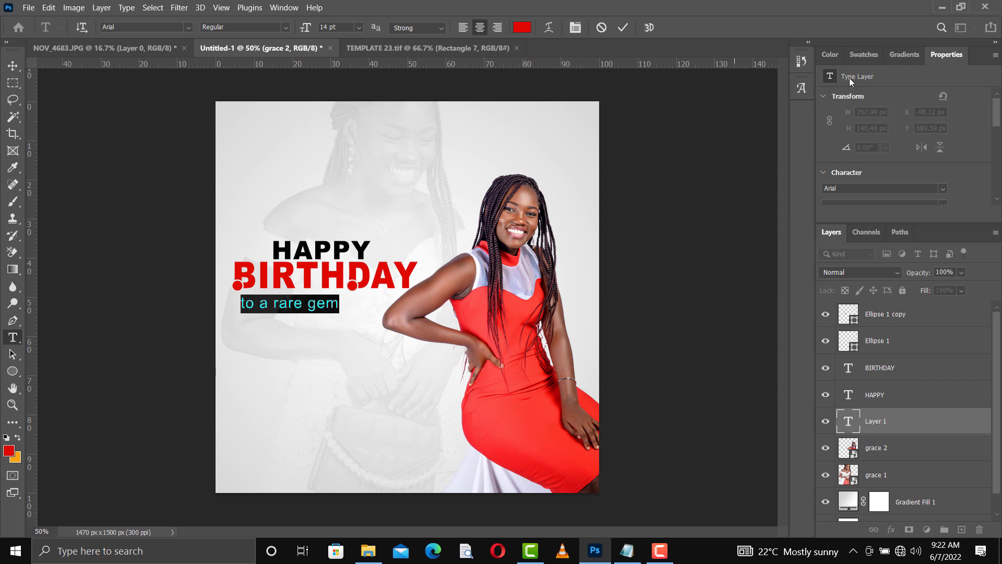
{"action": "left_click", "coordinate": [857, 54]}
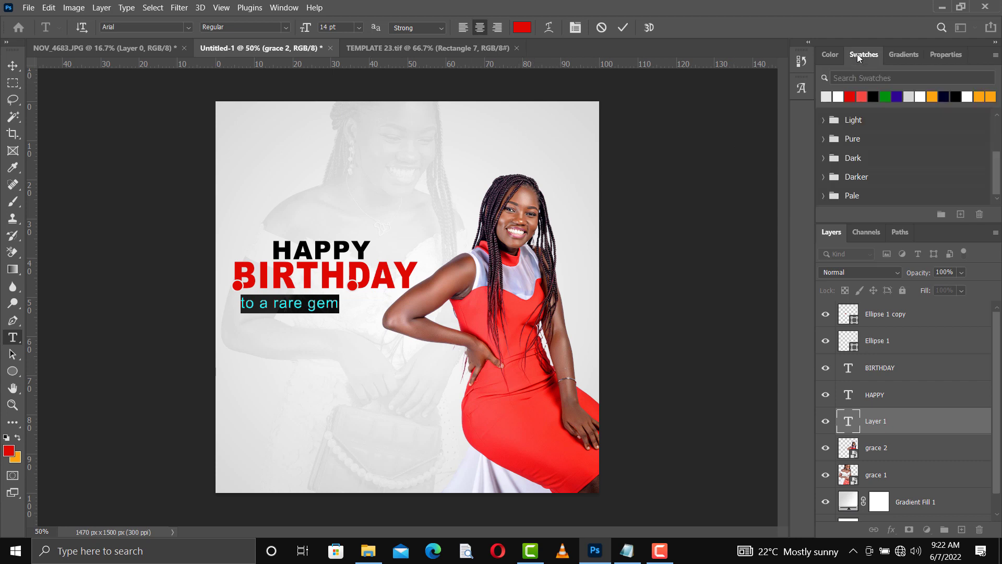
{"action": "left_click", "coordinate": [876, 94]}
Step: Centre the tagline beneath BIRTHDAY, fine-tuning its position with arrow-key nudges
{"action": "left_click", "coordinate": [13, 66]}
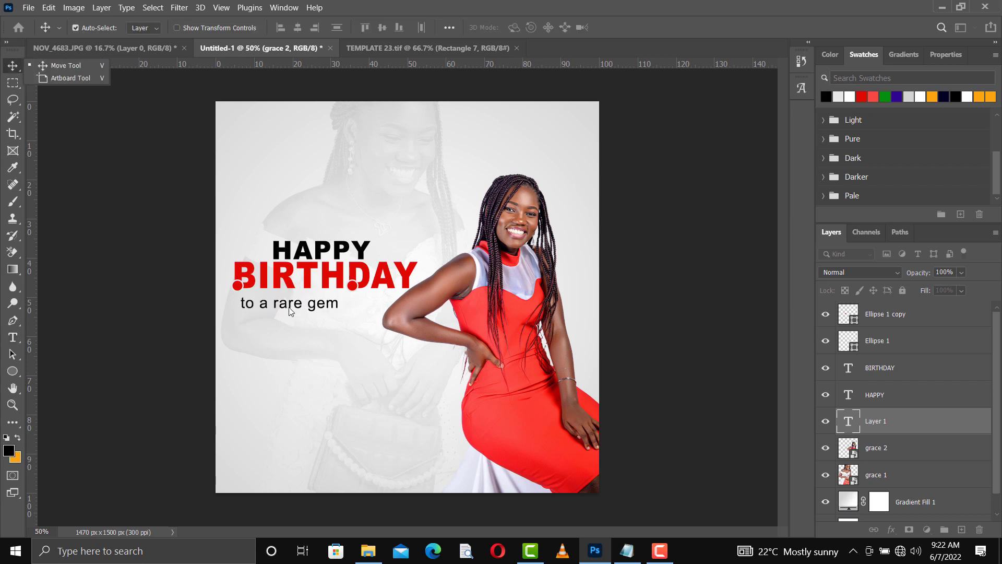
{"action": "left_click", "coordinate": [70, 67]}
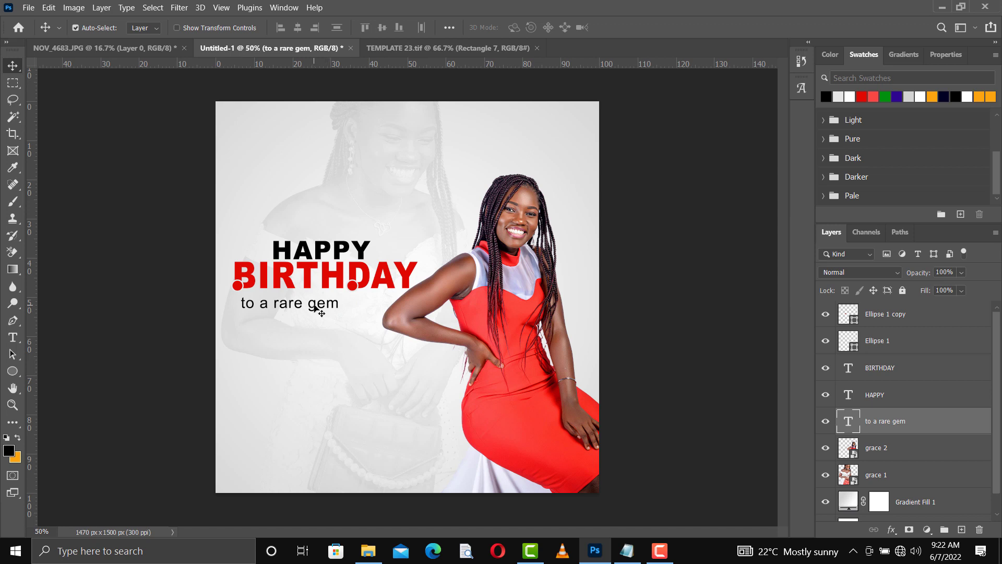
{"action": "left_click_drag", "start_coordinate": [315, 306], "coordinate": [342, 307]}
{"action": "key", "text": "Down"}
{"action": "key", "text": "Down"}
{"action": "key", "text": "Down"}
{"action": "key", "text": "Down"}
{"action": "key", "text": "Down"}
{"action": "key", "text": "Down"}
{"action": "key", "text": "Down"}
{"action": "key", "text": "Down"}
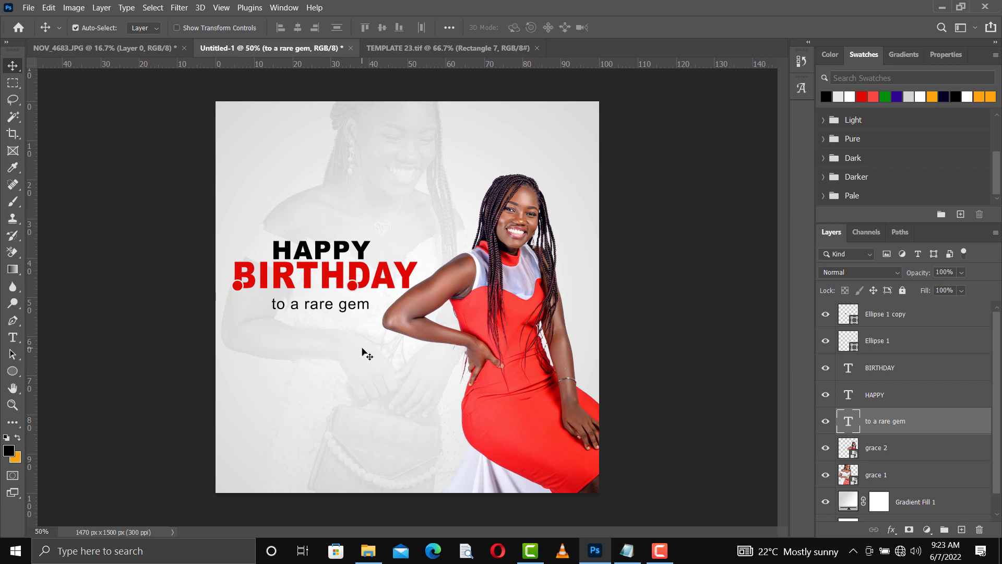
{"action": "key", "text": "Left"}
{"action": "key", "text": "Left"}
{"action": "key", "text": "Left"}
{"action": "key", "text": "Left"}
{"action": "key", "text": "Left"}
{"action": "key", "text": "Left"}
{"action": "key", "text": "Left"}
{"action": "key", "text": "Left"}
{"action": "key", "text": "Up"}
{"action": "key", "text": "Up"}
{"action": "key", "text": "Up"}
{"action": "key", "text": "Up"}
{"action": "key", "text": "Up"}
{"action": "key", "text": "Up"}
{"action": "key", "text": "Up"}
{"action": "key", "text": "Up"}
{"action": "key", "text": "Up"}
{"action": "key", "text": "Up"}
{"action": "key", "text": "Up"}
{"action": "key", "text": "Up"}
{"action": "key", "text": "Up"}
{"action": "key", "text": "Up"}
{"action": "key", "text": "Up"}
{"action": "key", "text": "Up"}
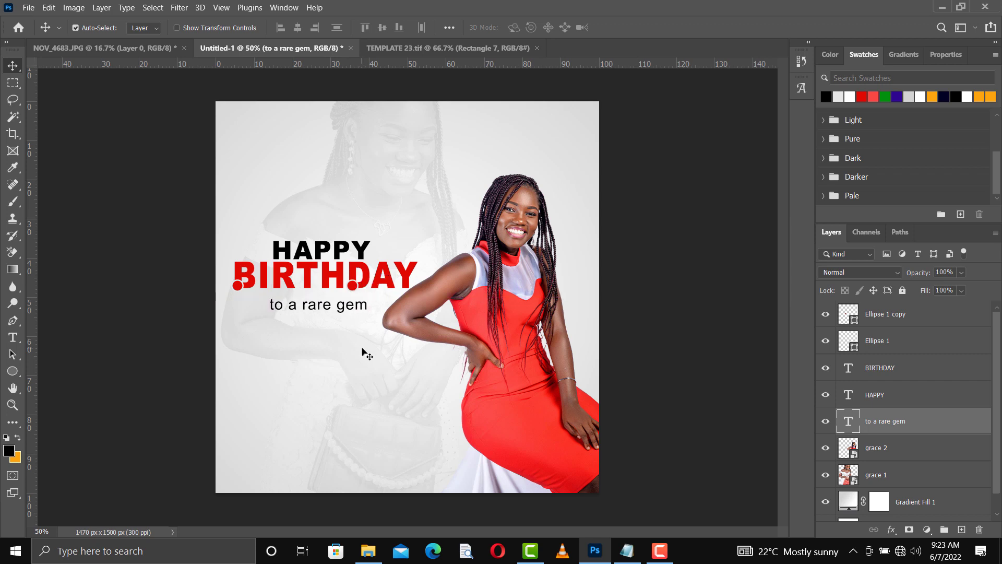
{"action": "key", "text": "Down"}
{"action": "key", "text": "Down"}
{"action": "key", "text": "Down"}
{"action": "key", "text": "Down"}
{"action": "key", "text": "Down"}
{"action": "key", "text": "Down"}
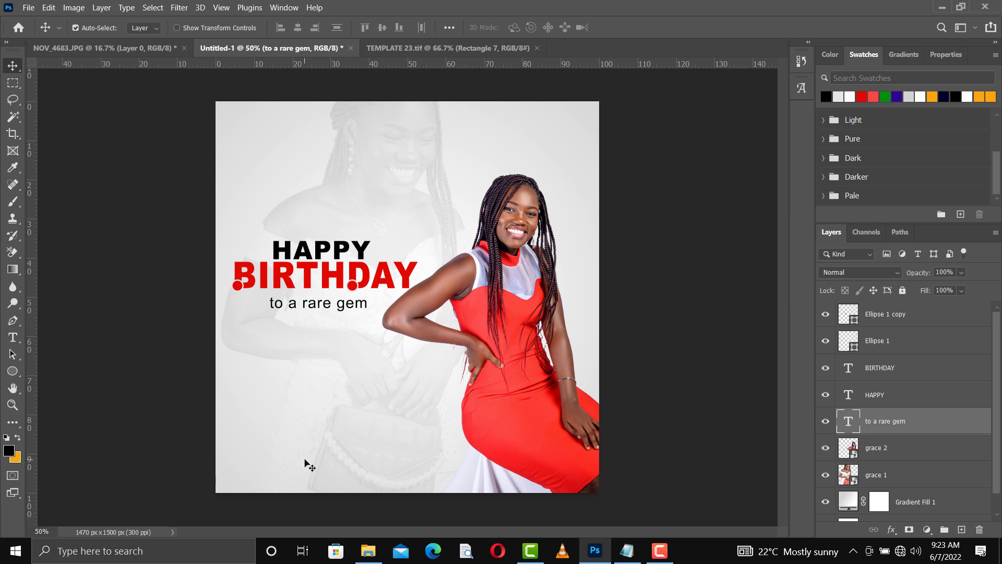
Step: Draw a black rounded rectangle bar just under the tagline
{"action": "left_click", "coordinate": [13, 371]}
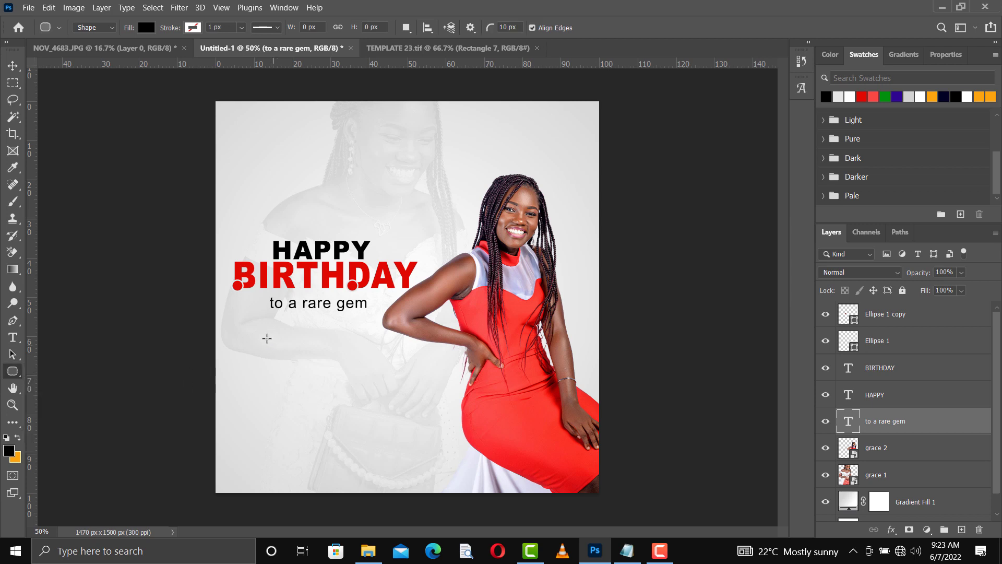
{"action": "left_click_drag", "start_coordinate": [245, 345], "coordinate": [378, 368]}
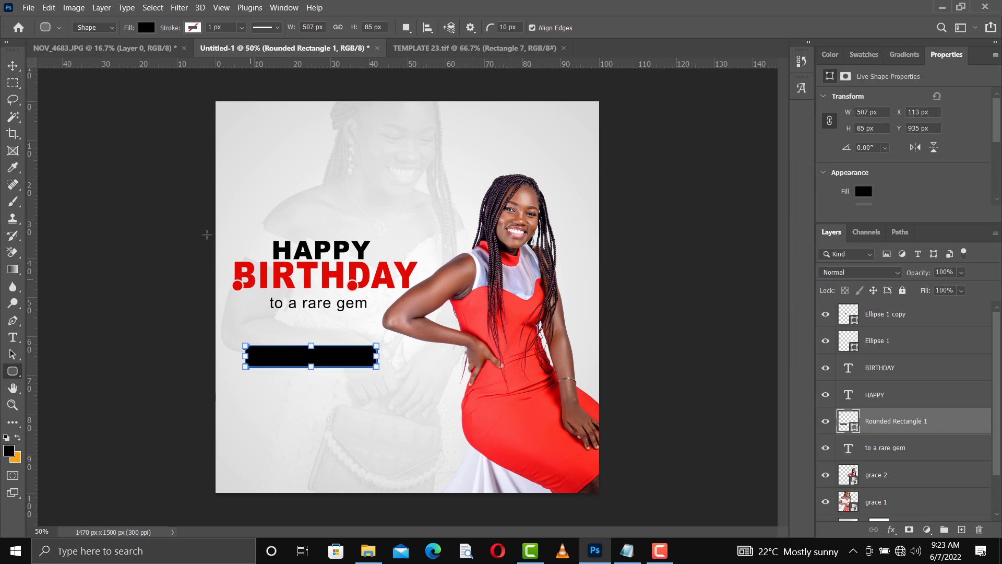
{"action": "left_click", "coordinate": [13, 66]}
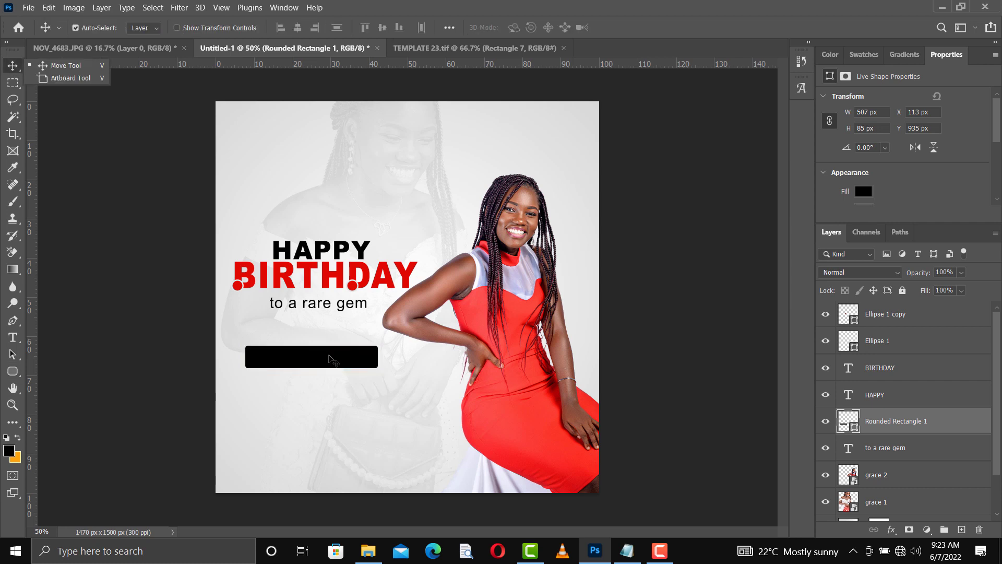
{"action": "left_click_drag", "start_coordinate": [330, 353], "coordinate": [337, 331]}
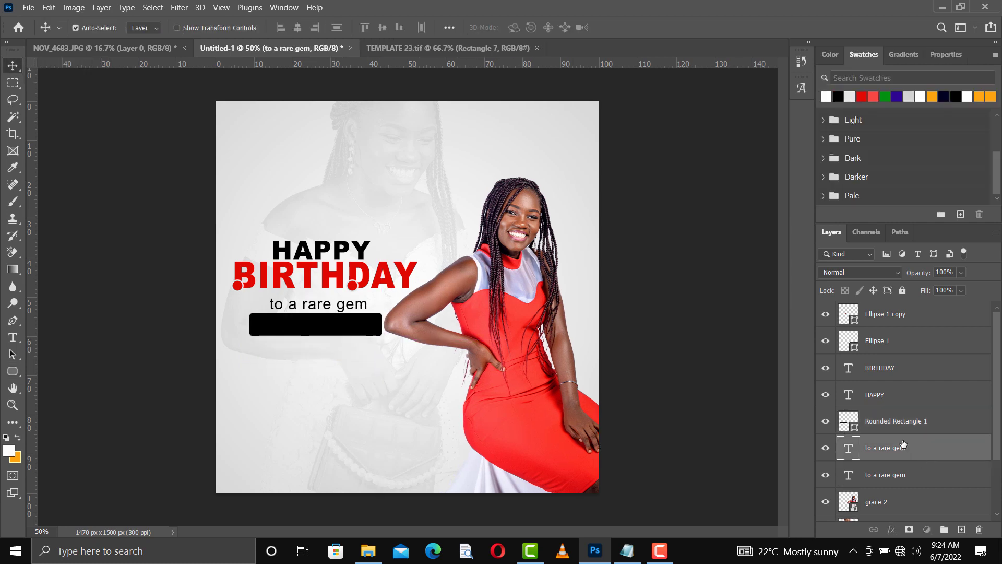
Step: Stack a tagline copy above the bar, replace its text with the celebrant's name, and nudge it into place
{"action": "left_click_drag", "start_coordinate": [902, 443], "coordinate": [874, 355]}
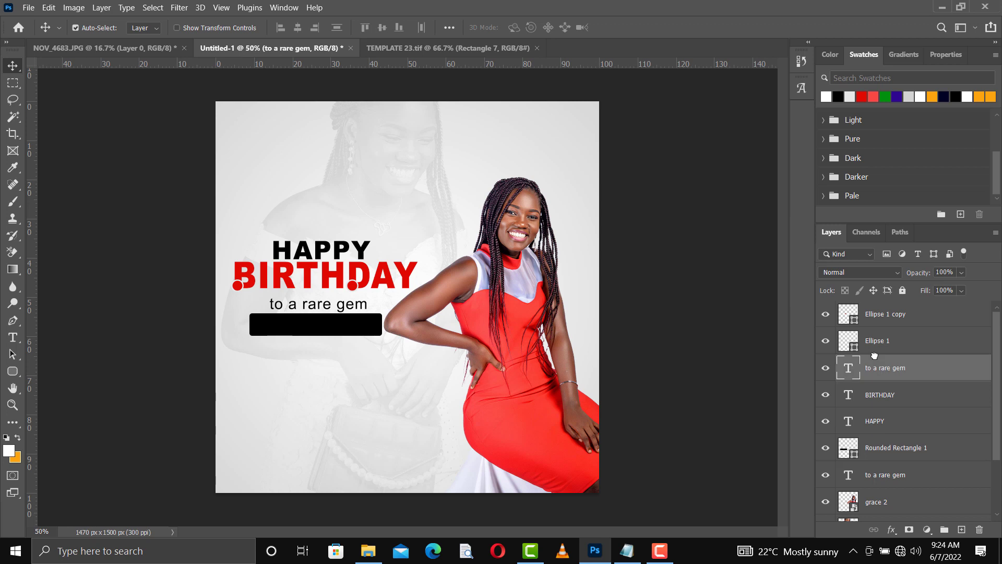
{"action": "double_click", "coordinate": [323, 334]}
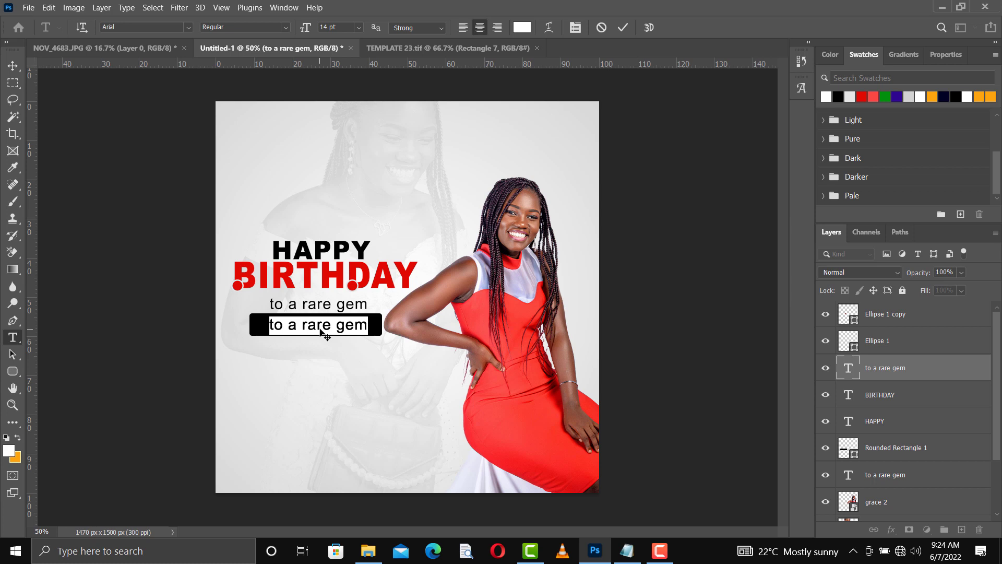
{"action": "left_click", "coordinate": [323, 328]}
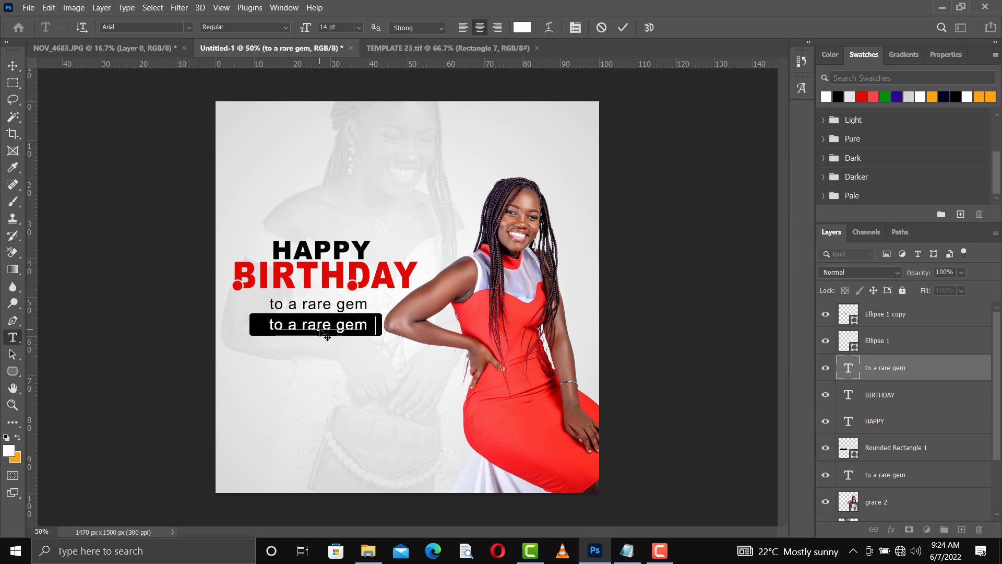
{"action": "key", "text": "ctrl+a"}
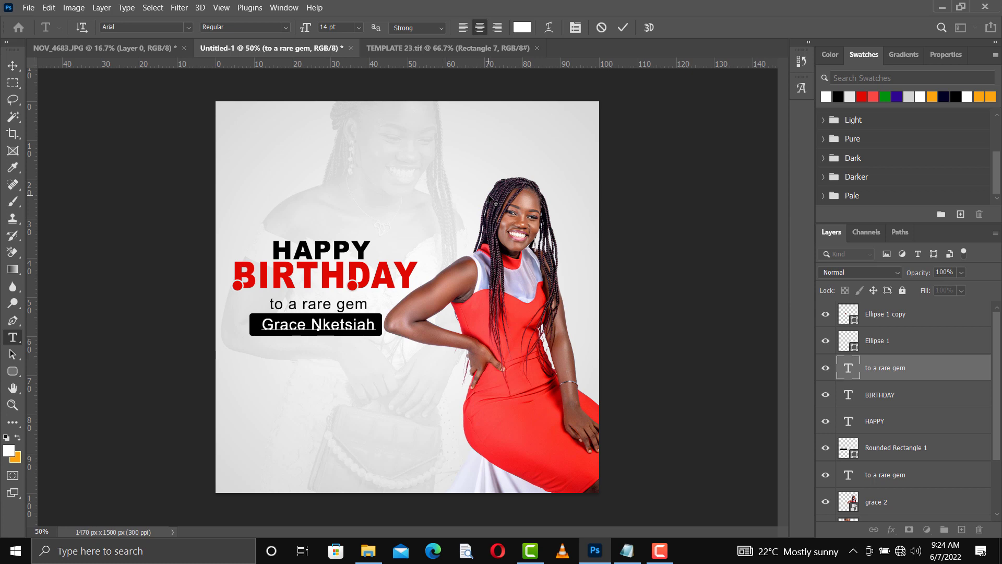
{"action": "left_click", "coordinate": [622, 29]}
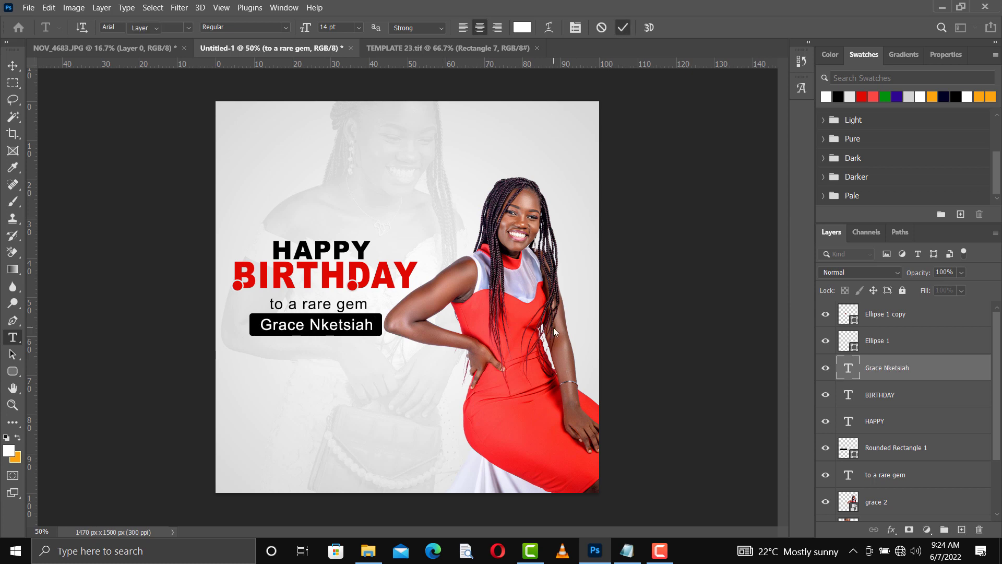
{"action": "key", "text": "v"}
{"action": "key", "text": "Up"}
{"action": "key", "text": "Left"}
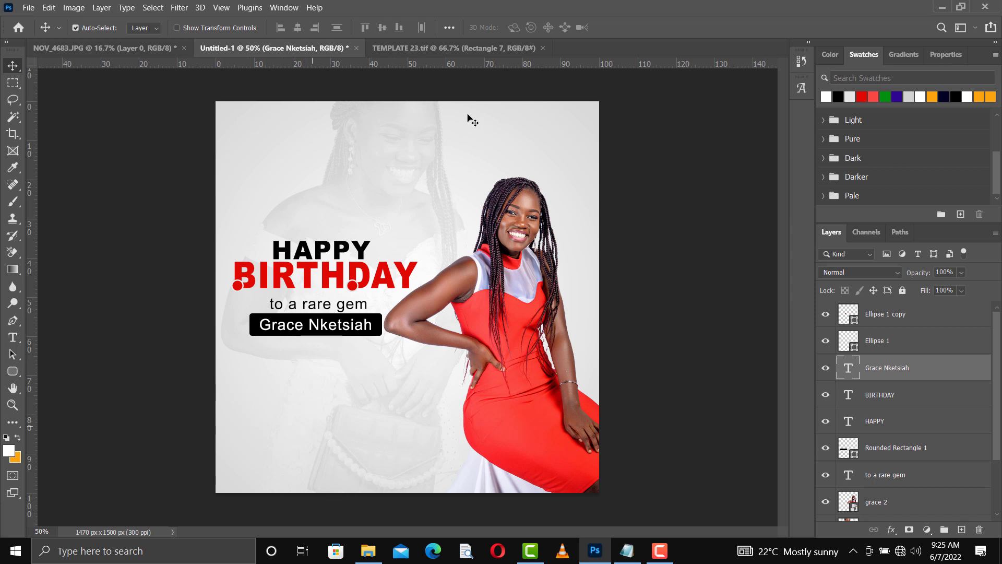
Step: Copy the wish paragraph from the template into the flyer and change 'boy' to 'friend'
{"action": "left_click_drag", "start_coordinate": [415, 57], "coordinate": [315, 368]}
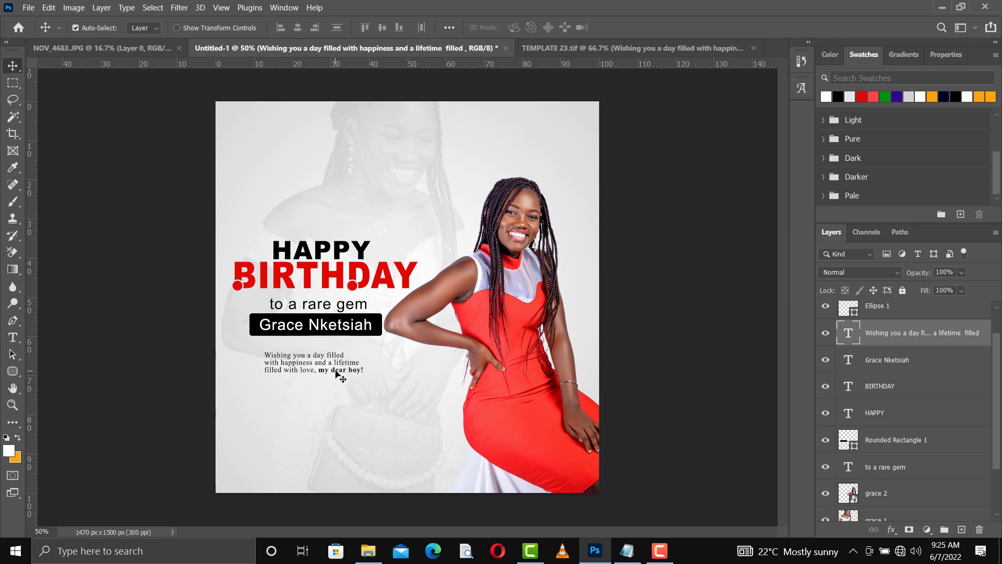
{"action": "double_click", "coordinate": [358, 369]}
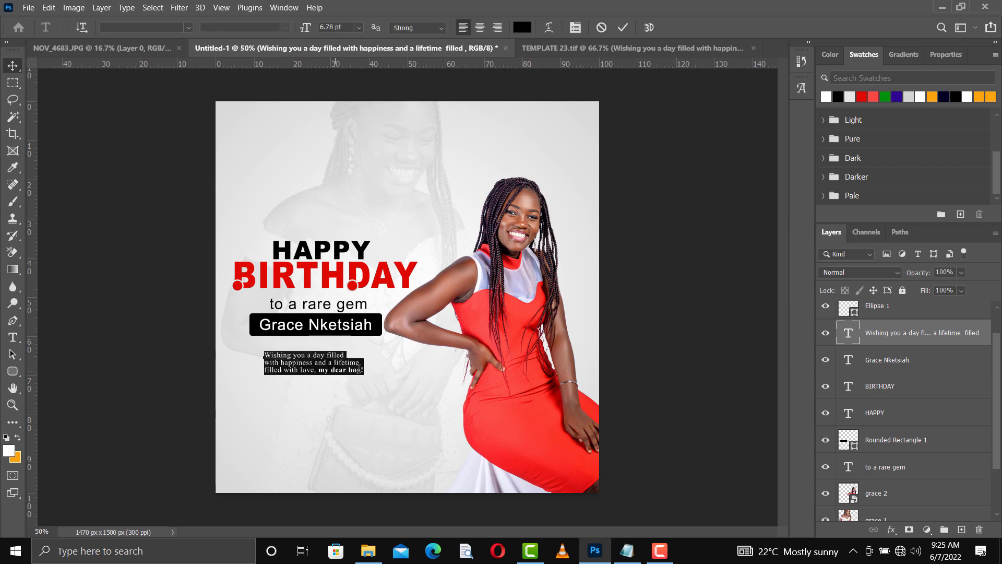
{"action": "left_click", "coordinate": [338, 369]}
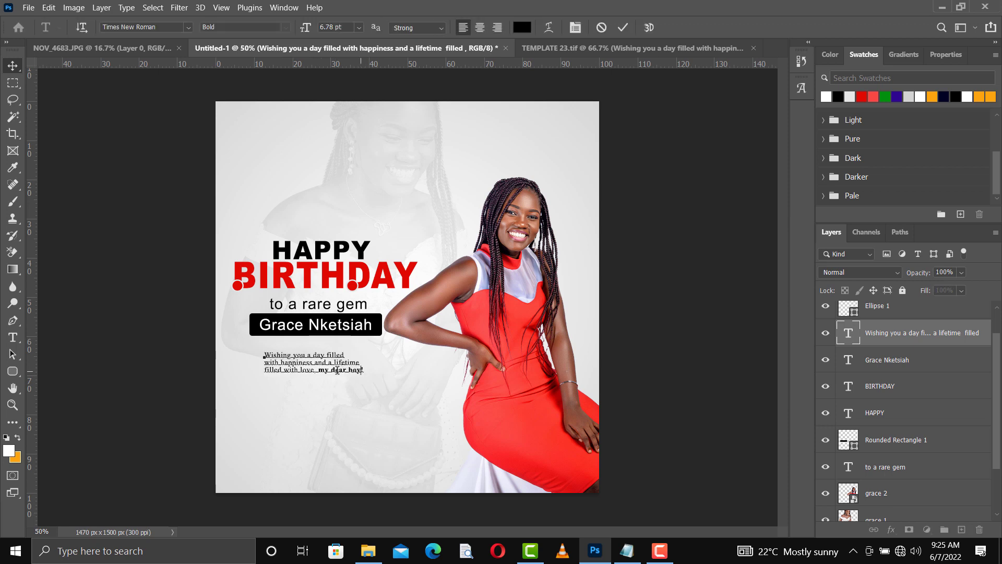
{"action": "key", "text": "ctrl+shift+Left"}
{"action": "key", "text": "ctrl+shift+Left"}
{"action": "key", "text": "ctrl+shift+Left"}
{"action": "key", "text": "Escape"}
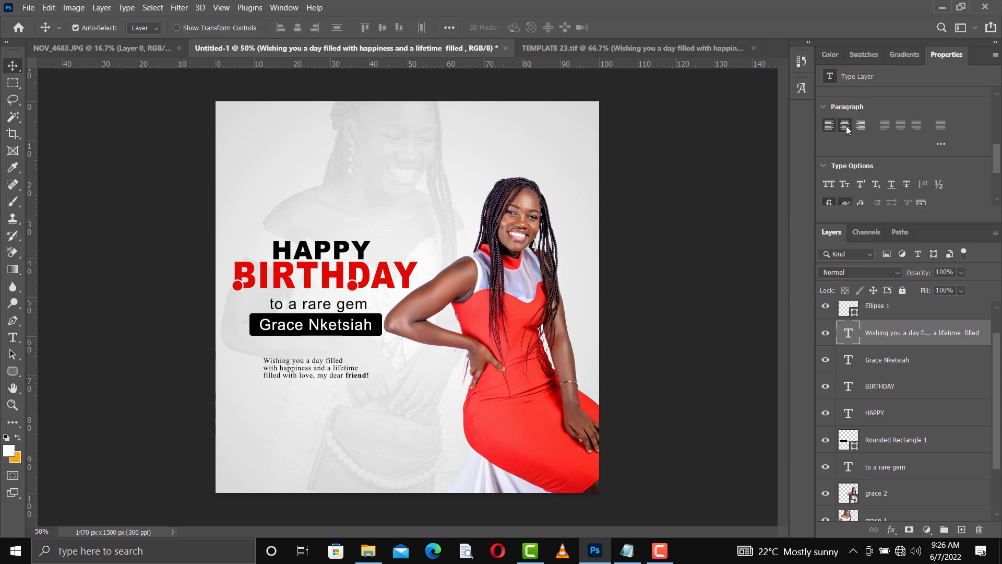
Step: Centre the wish paragraph's lines, scale it to 144.72%, and position it below the name bar
{"action": "left_click", "coordinate": [845, 126]}
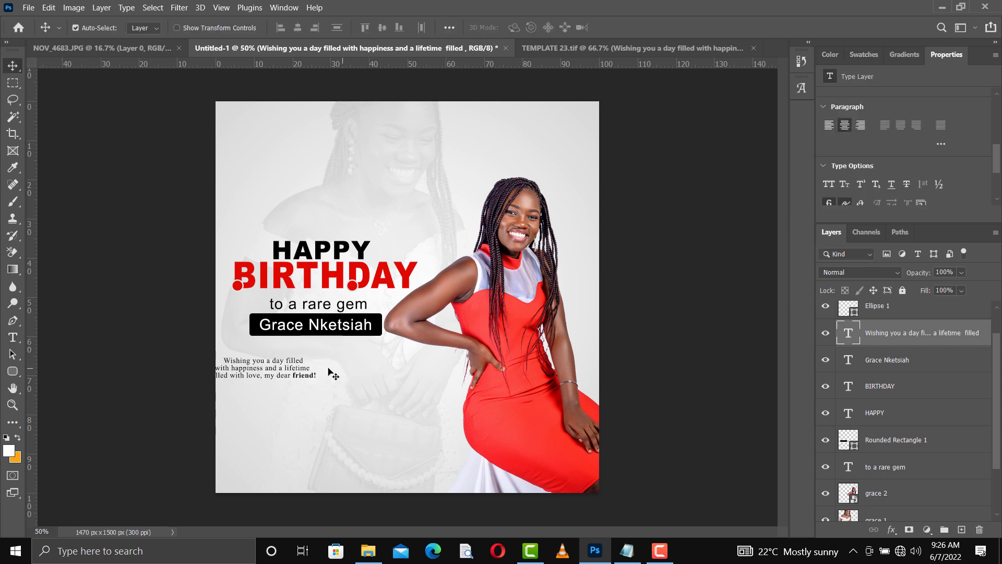
{"action": "left_click_drag", "start_coordinate": [307, 373], "coordinate": [347, 374]}
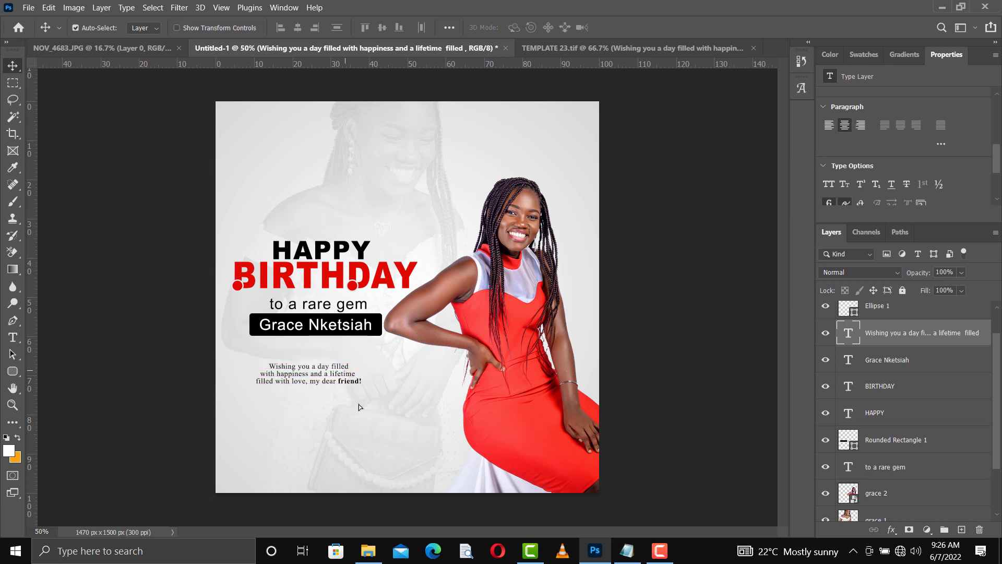
{"action": "key", "text": "ctrl+t"}
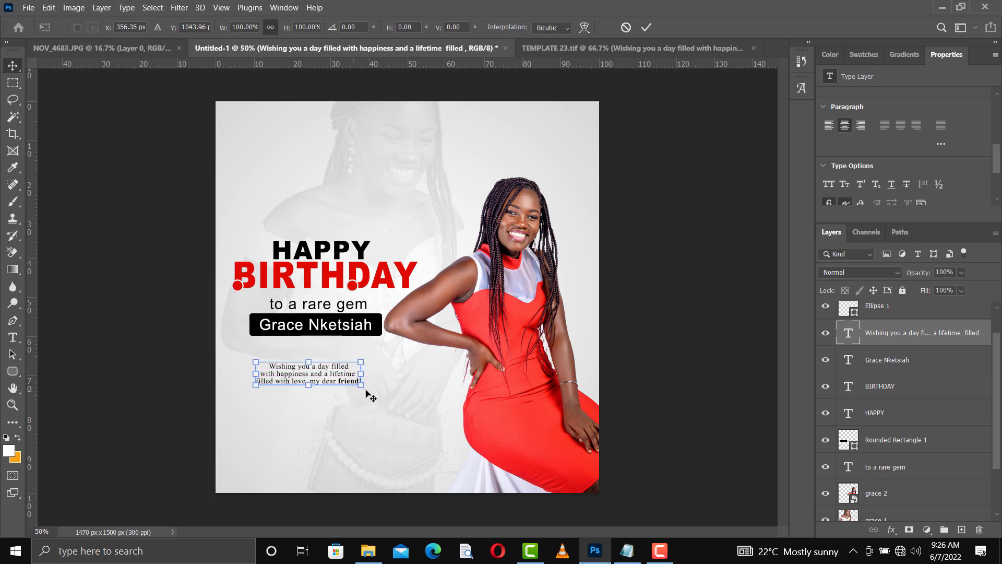
{"action": "left_click_drag", "start_coordinate": [391, 404], "coordinate": [415, 409]}
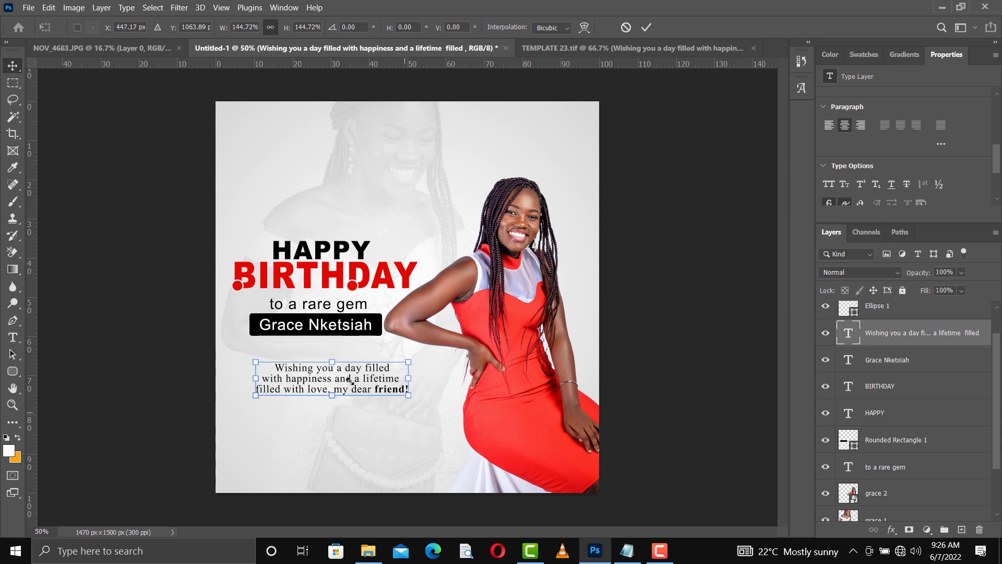
{"action": "left_click_drag", "start_coordinate": [349, 383], "coordinate": [337, 383]}
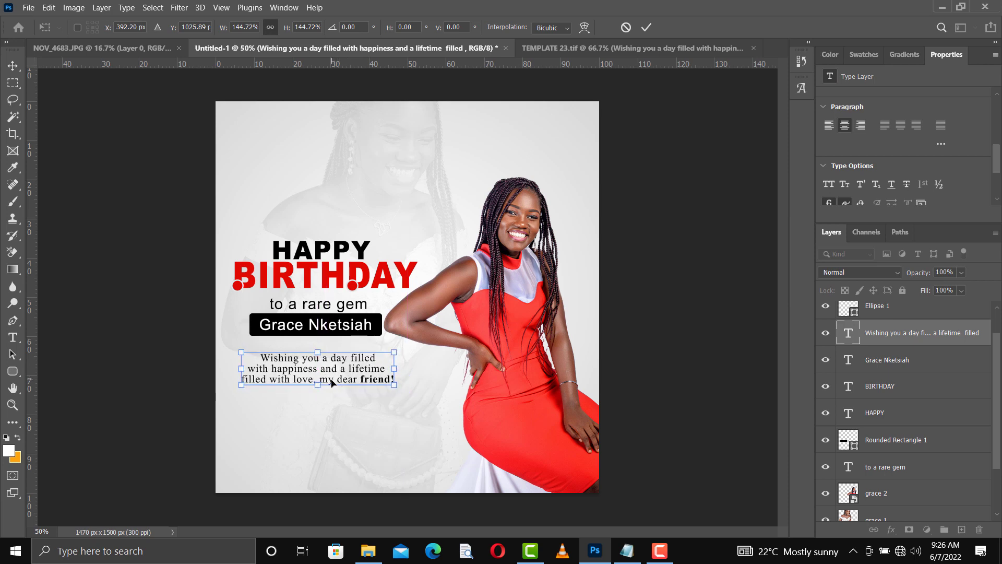
{"action": "key", "text": "Return"}
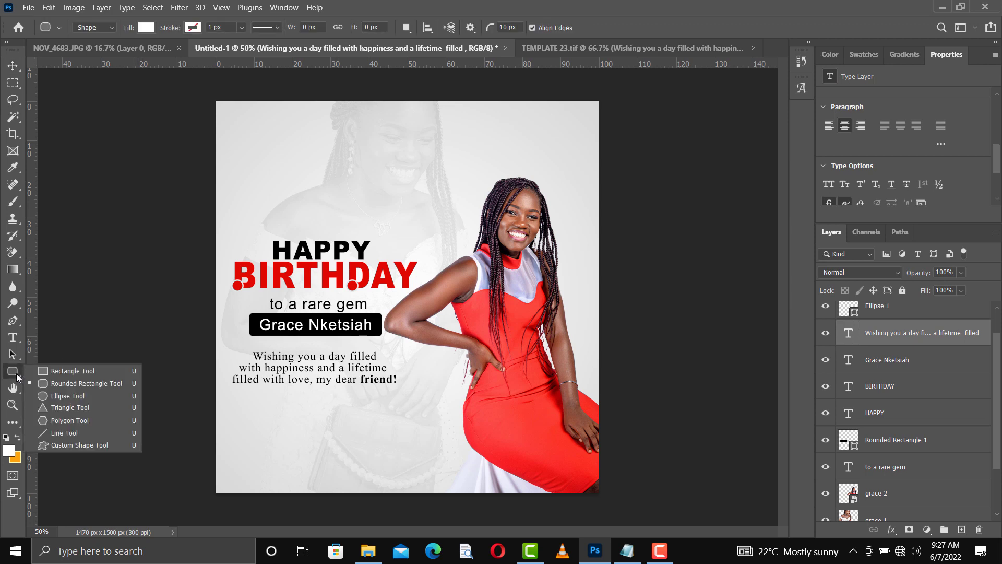
Step: Draw a thin 5 × 72 px vertical bar below the paragraph filled with red
{"action": "left_click", "coordinate": [55, 372]}
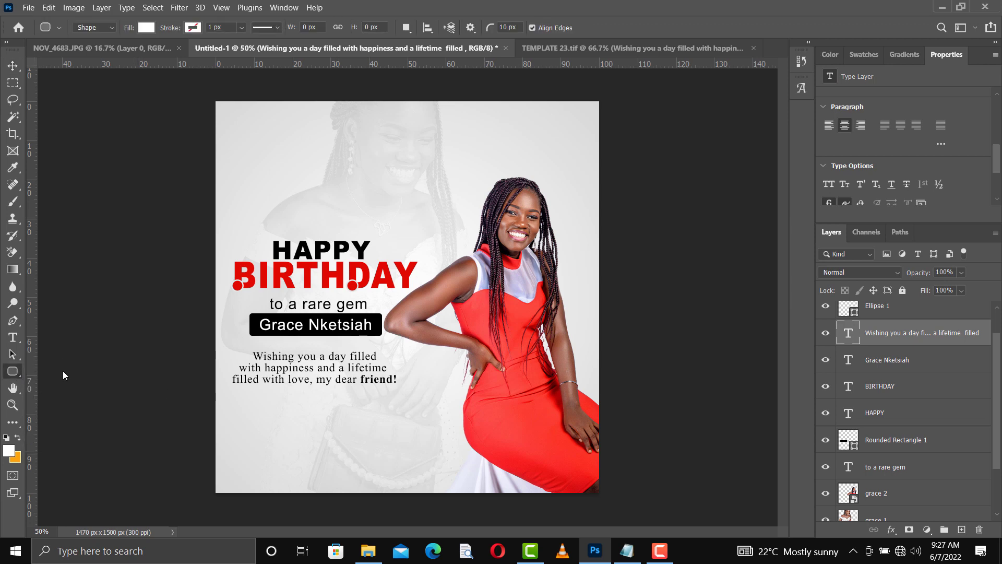
{"action": "left_click_drag", "start_coordinate": [243, 407], "coordinate": [243, 426]}
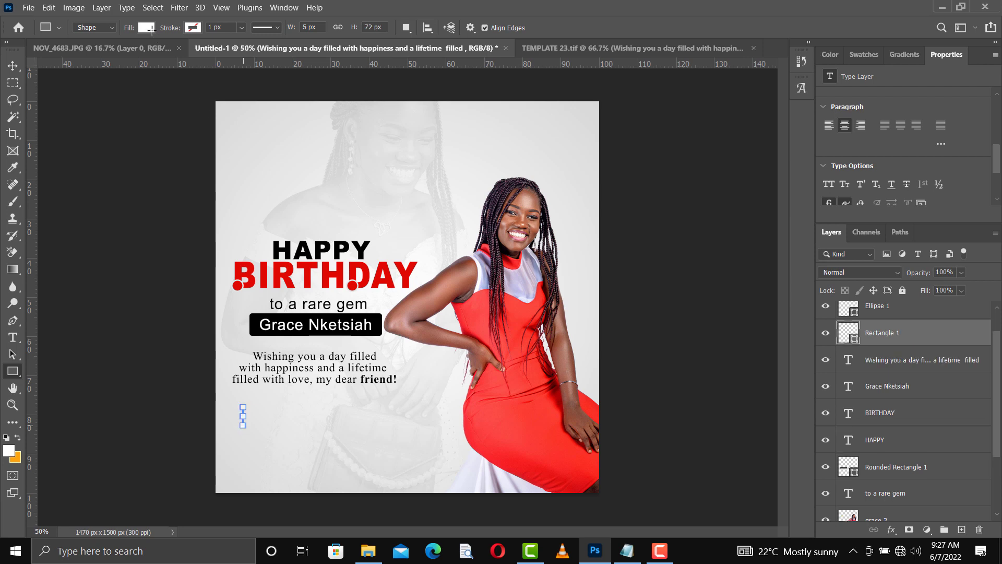
{"action": "left_click", "coordinate": [146, 28]}
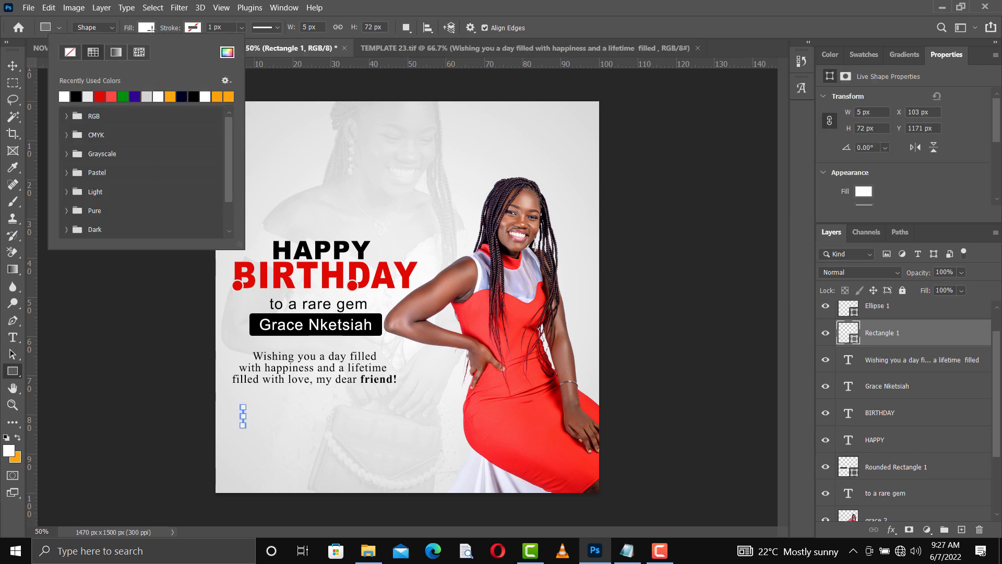
{"action": "left_click", "coordinate": [102, 98]}
Step: Duplicate the red bar and nudge the copy to sit beside the original
{"action": "left_click", "coordinate": [12, 65]}
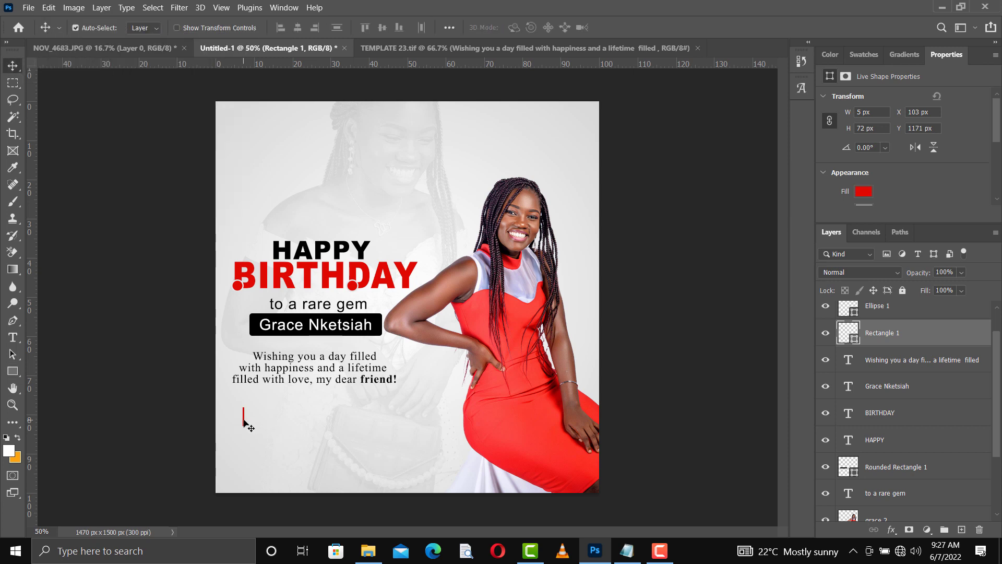
{"action": "key", "text": "ctrl"}
{"action": "left_click_drag", "start_coordinate": [243, 421], "coordinate": [244, 422]}
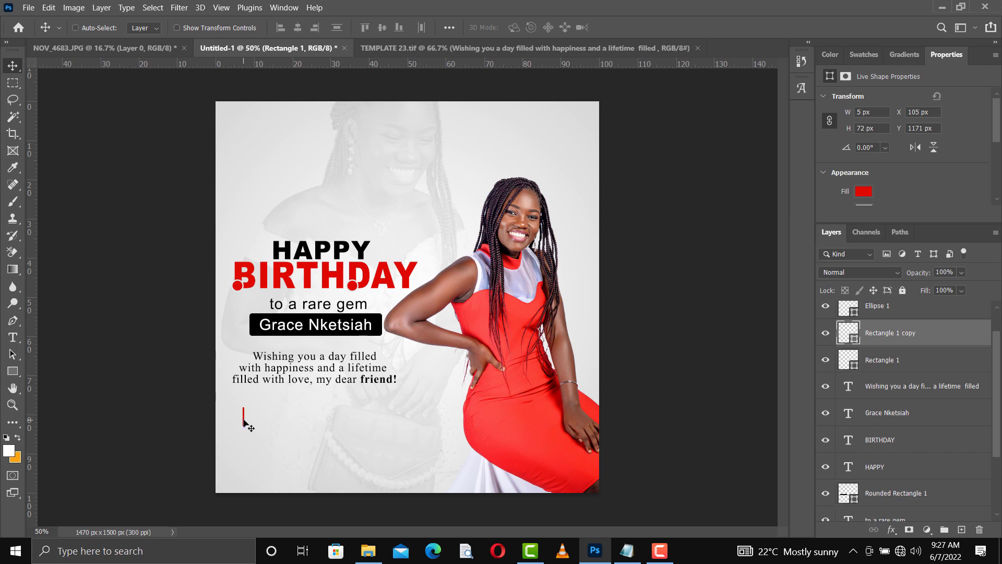
{"action": "key", "text": "ctrl+Right"}
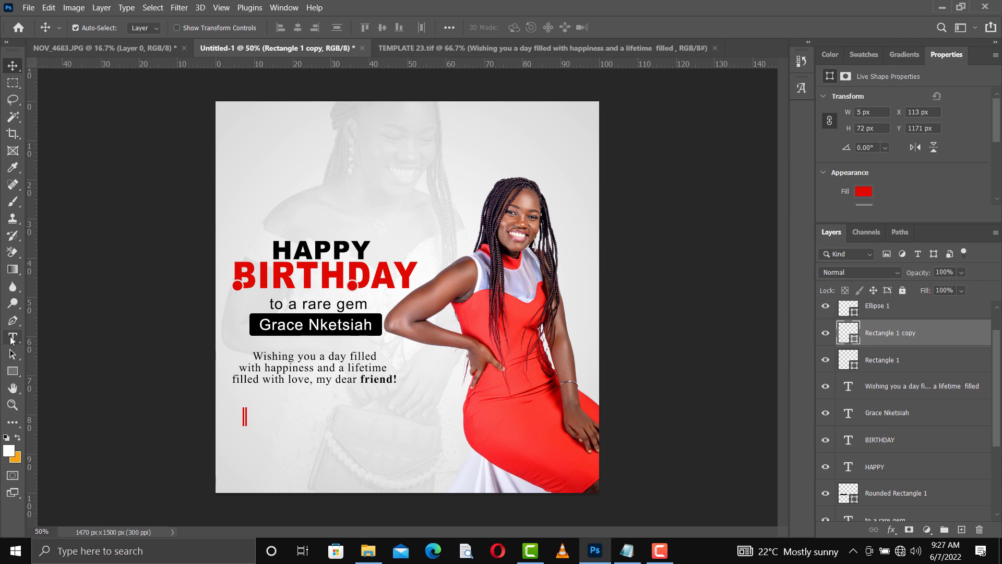
Step: Type the date '10th June' as new text beside the red bars
{"action": "left_click", "coordinate": [12, 337]}
{"action": "left_click", "coordinate": [61, 341]}
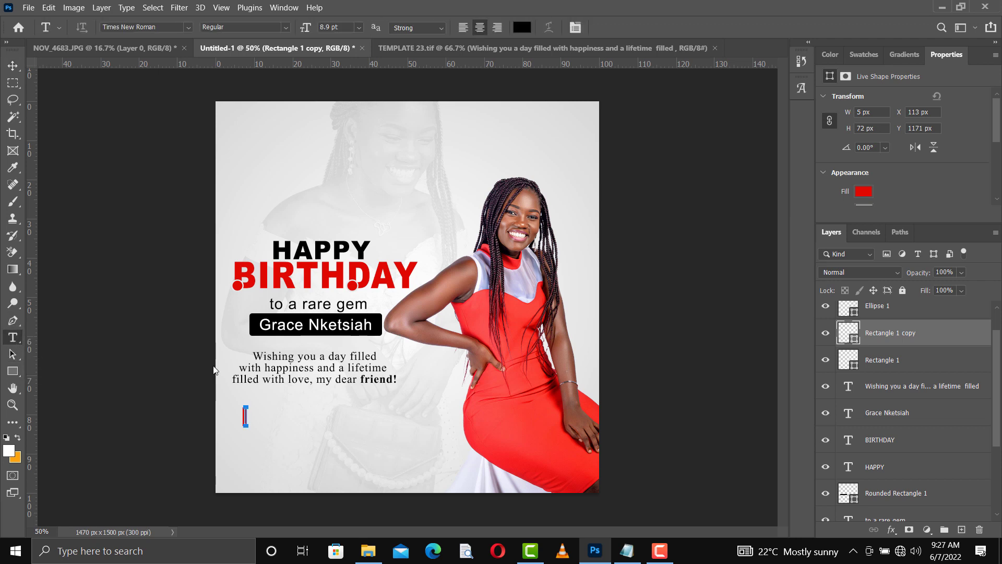
{"action": "left_click", "coordinate": [283, 416]}
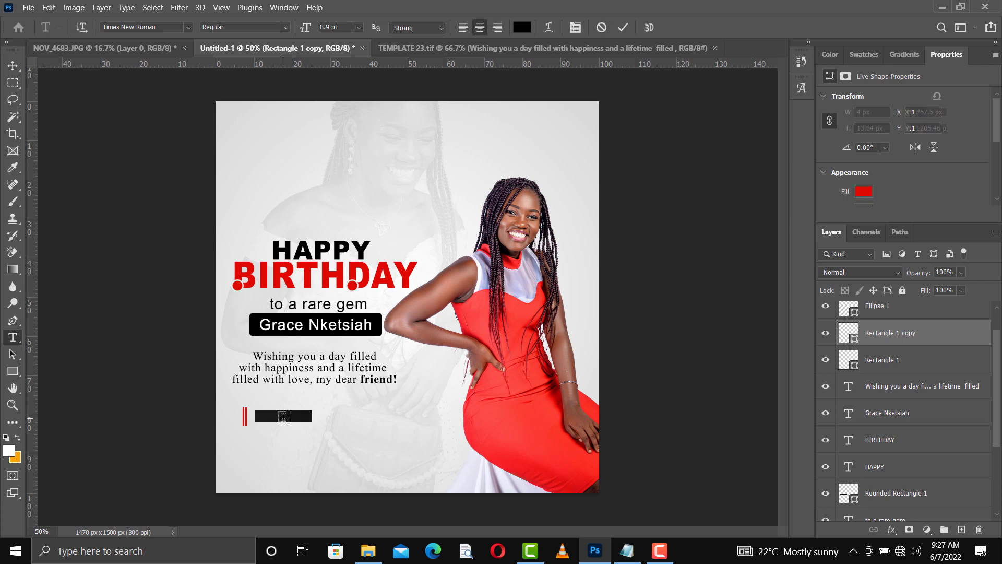
{"action": "key", "text": "BackSpace"}
{"action": "type", "text": "10th"}
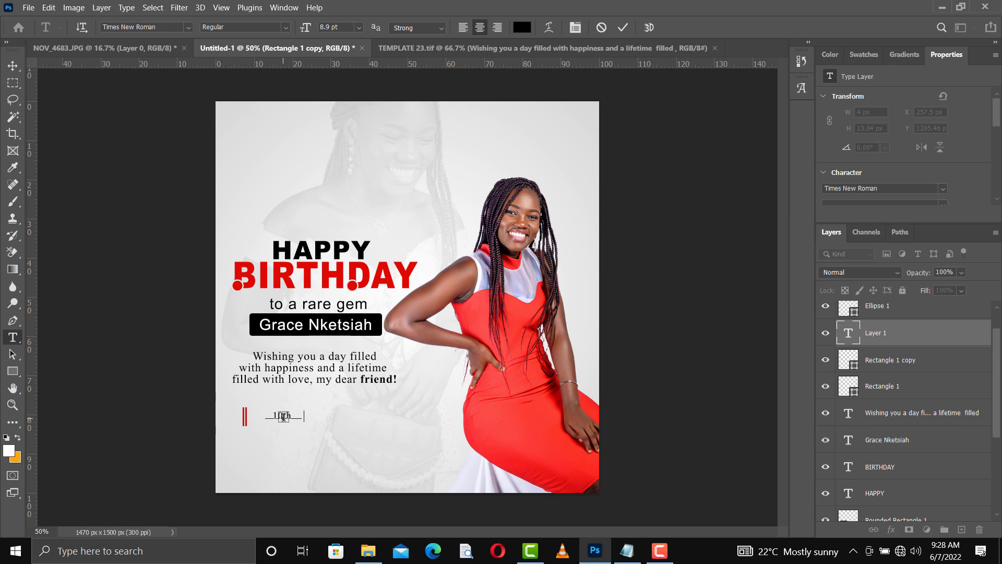
{"action": "type", "text": " June"}
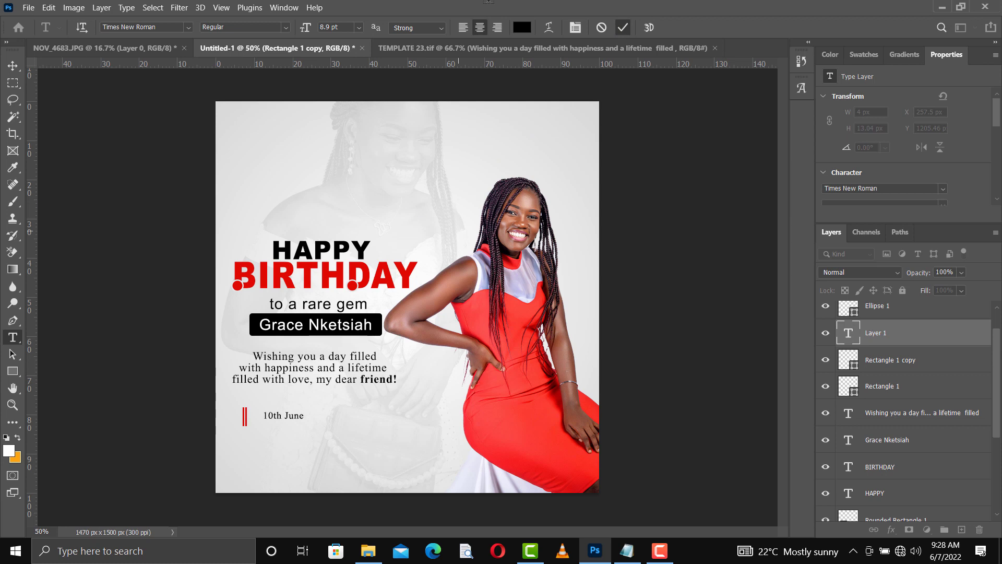
{"action": "left_click", "coordinate": [864, 55]}
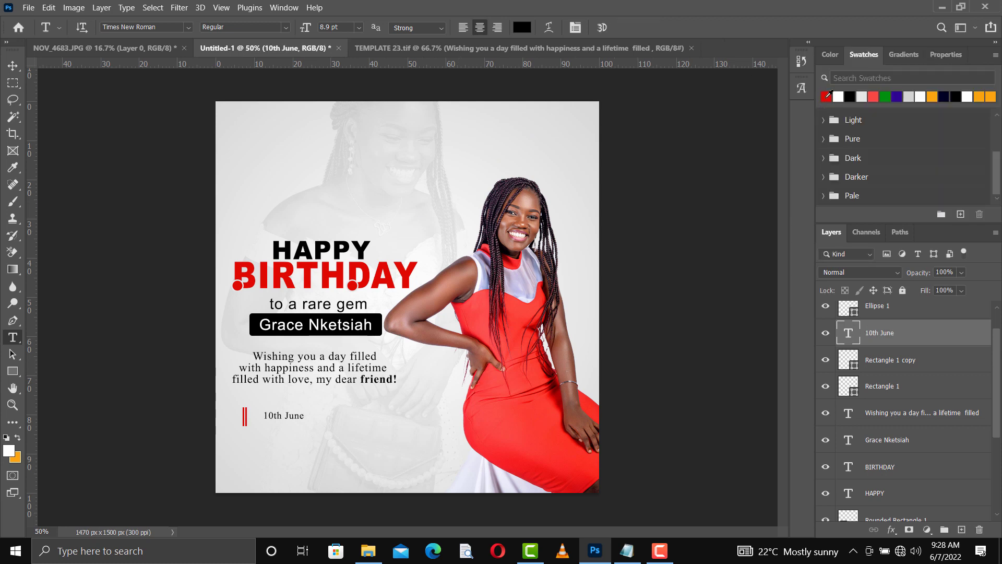
Step: Make the date red, bold, and enlarged to 15.33 pt
{"action": "left_click", "coordinate": [825, 97]}
{"action": "left_click", "coordinate": [287, 28]}
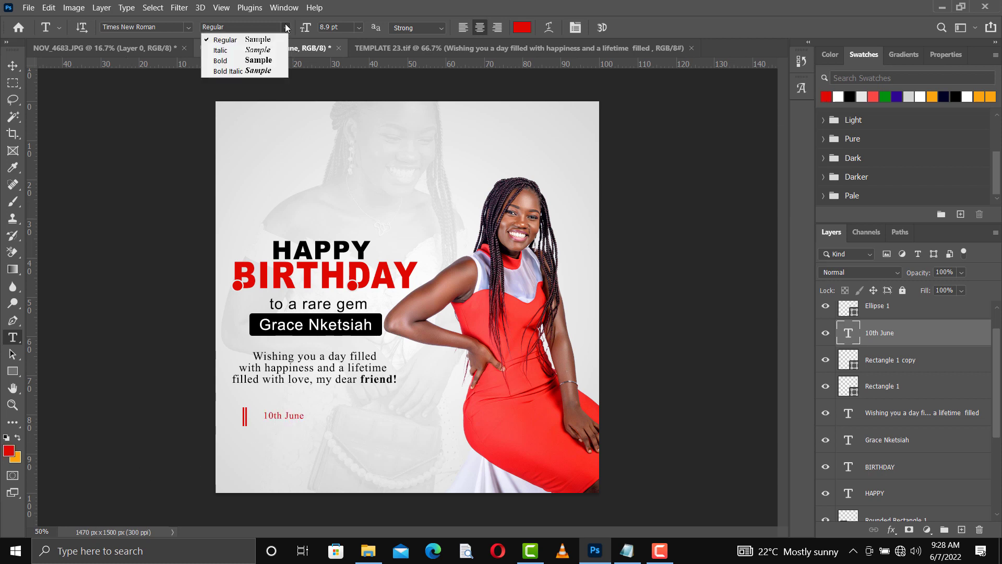
{"action": "left_click", "coordinate": [270, 61]}
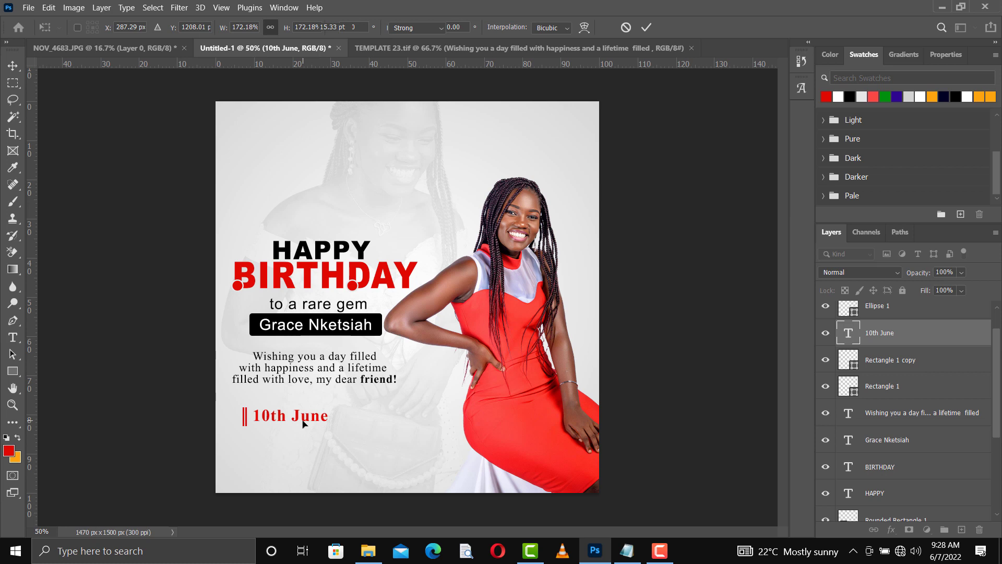
{"action": "key", "text": "Return"}
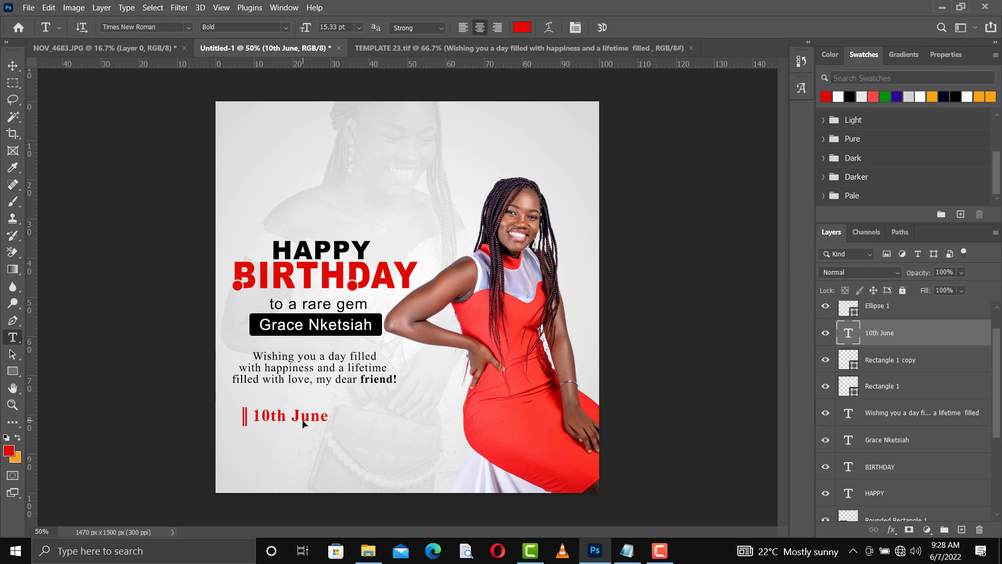
Step: Centre the '10th June' date beneath the wish paragraph
{"action": "key", "text": "v"}
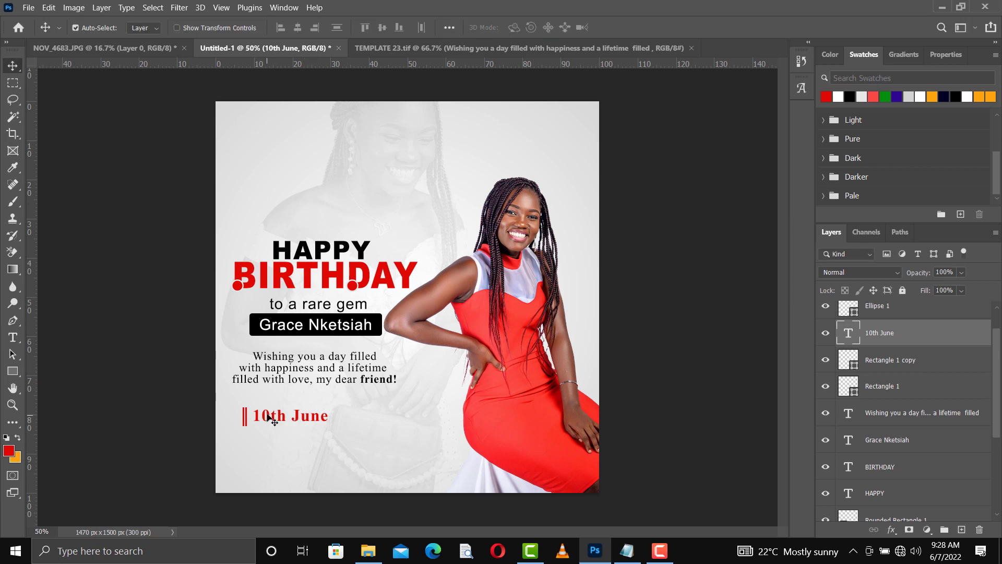
{"action": "left_click_drag", "start_coordinate": [263, 422], "coordinate": [263, 420]}
{"action": "key", "text": "Up"}
{"action": "key", "text": "Up"}
{"action": "key", "text": "Up"}
{"action": "key", "text": "Up"}
{"action": "key", "text": "Up"}
{"action": "key", "text": "Up"}
{"action": "key", "text": "Up"}
{"action": "key", "text": "Up"}
{"action": "key", "text": "Up"}
{"action": "key", "text": "Up"}
{"action": "key", "text": "Up"}
{"action": "key", "text": "Up"}
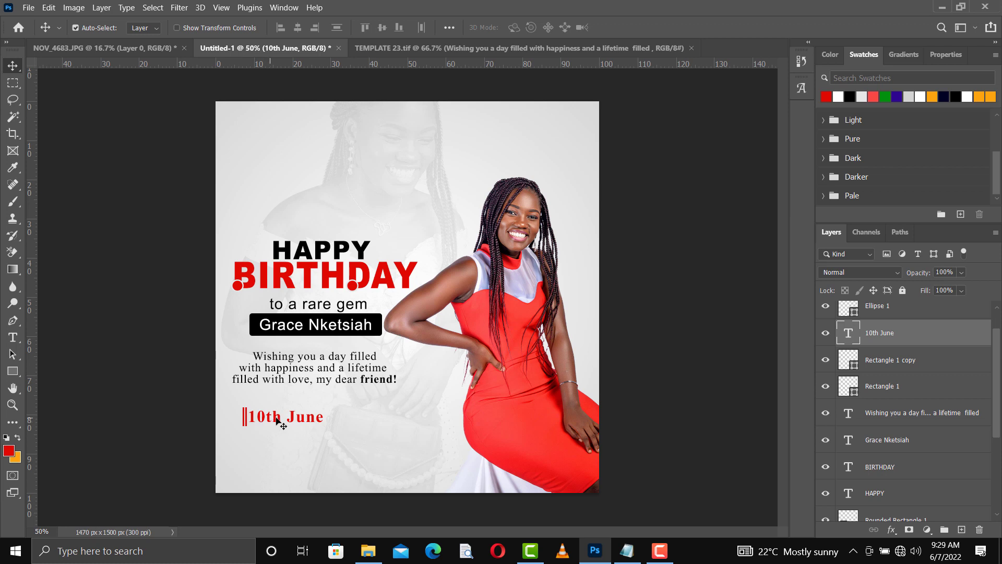
{"action": "left_click_drag", "start_coordinate": [283, 420], "coordinate": [307, 420]}
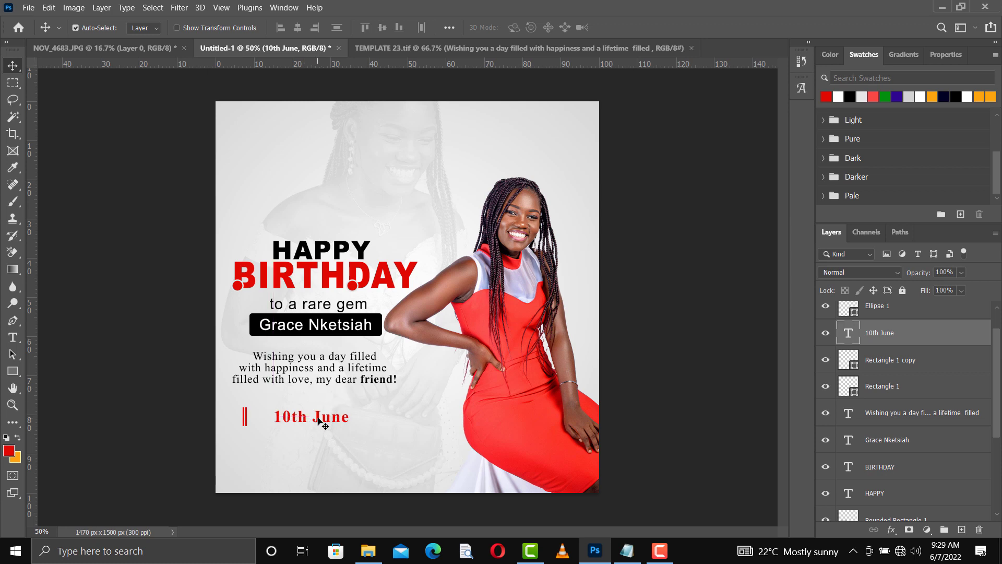
{"action": "left_click_drag", "start_coordinate": [319, 421], "coordinate": [317, 417]}
Step: Move one red bar to the date's right and the other to its left
{"action": "left_click_drag", "start_coordinate": [246, 418], "coordinate": [354, 422]}
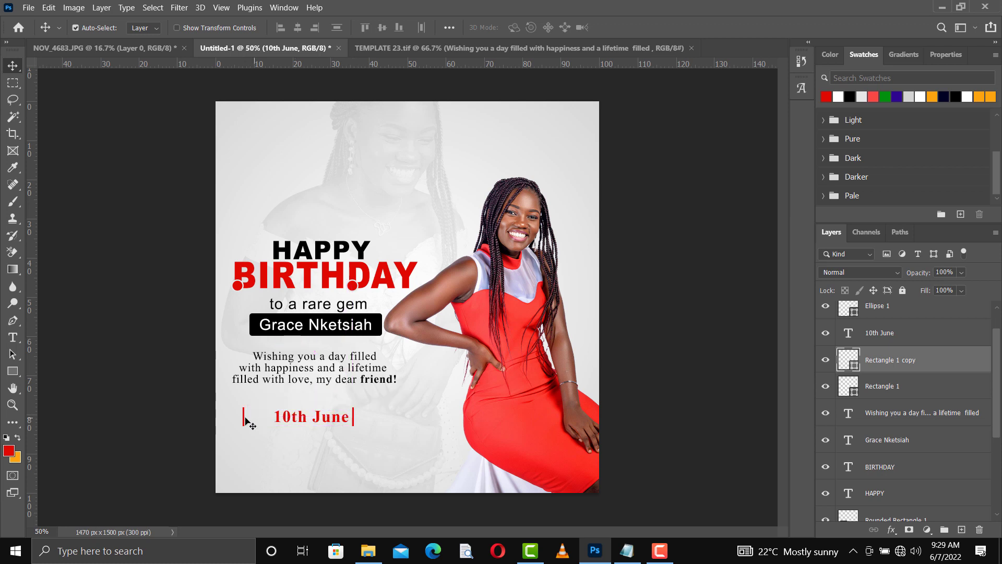
{"action": "left_click_drag", "start_coordinate": [245, 416], "coordinate": [254, 419]}
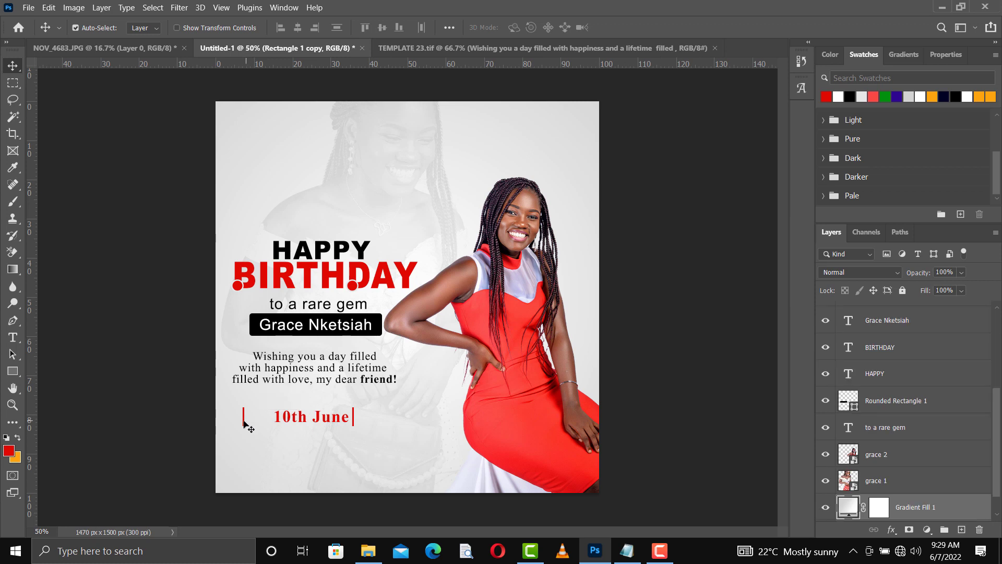
{"action": "left_click_drag", "start_coordinate": [244, 423], "coordinate": [269, 424]}
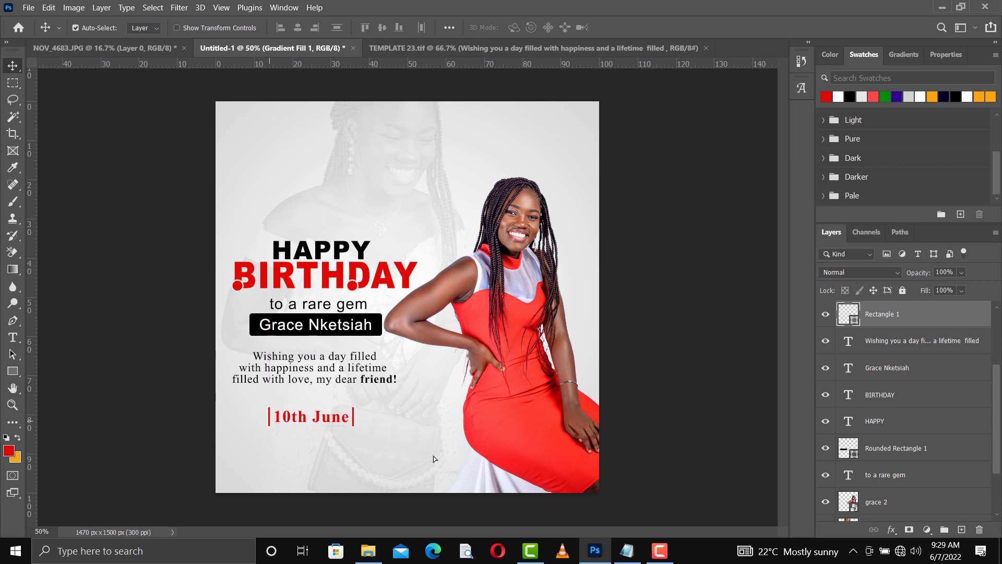